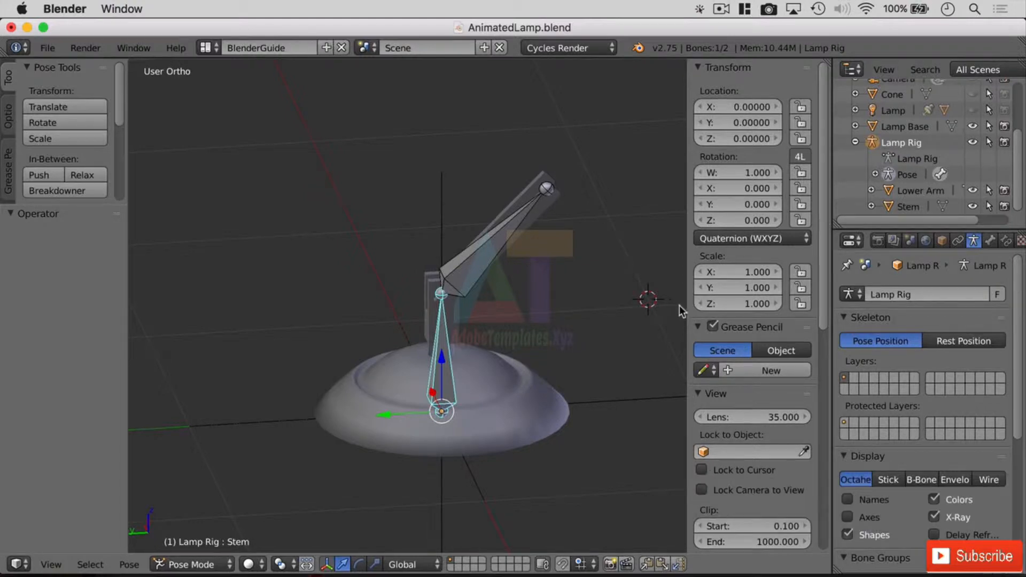
key(n)
key(n)
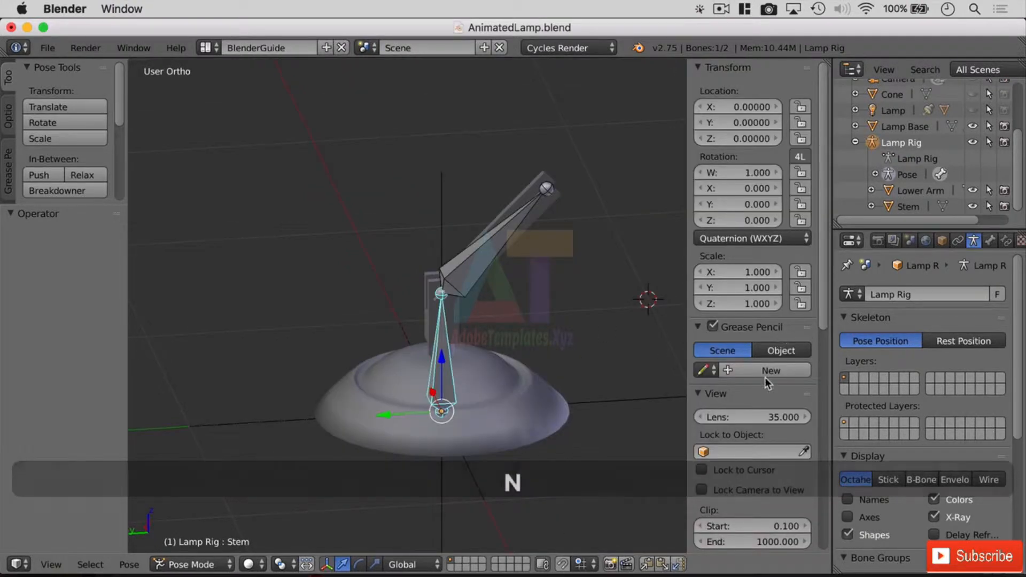
key(n)
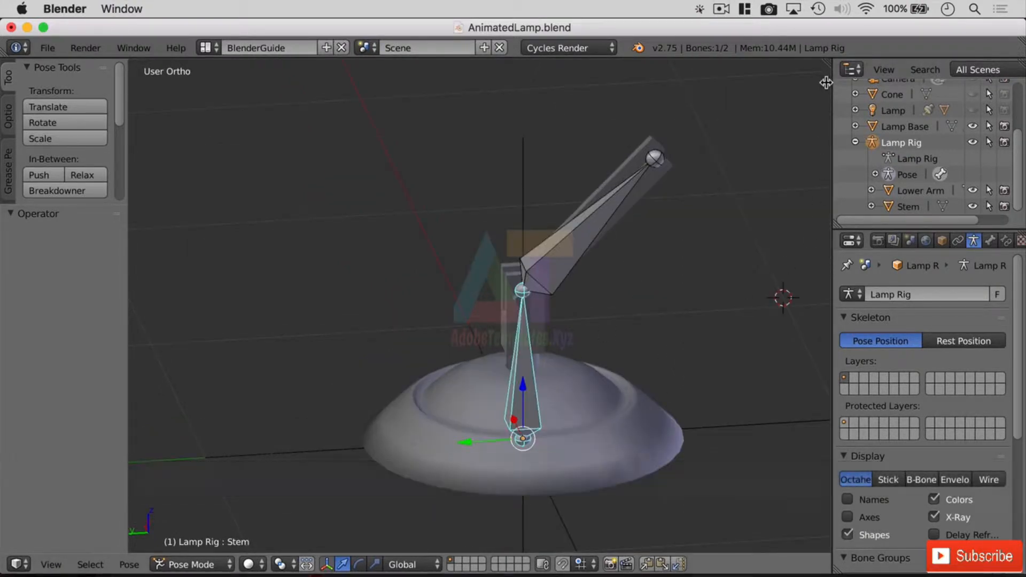
key(n)
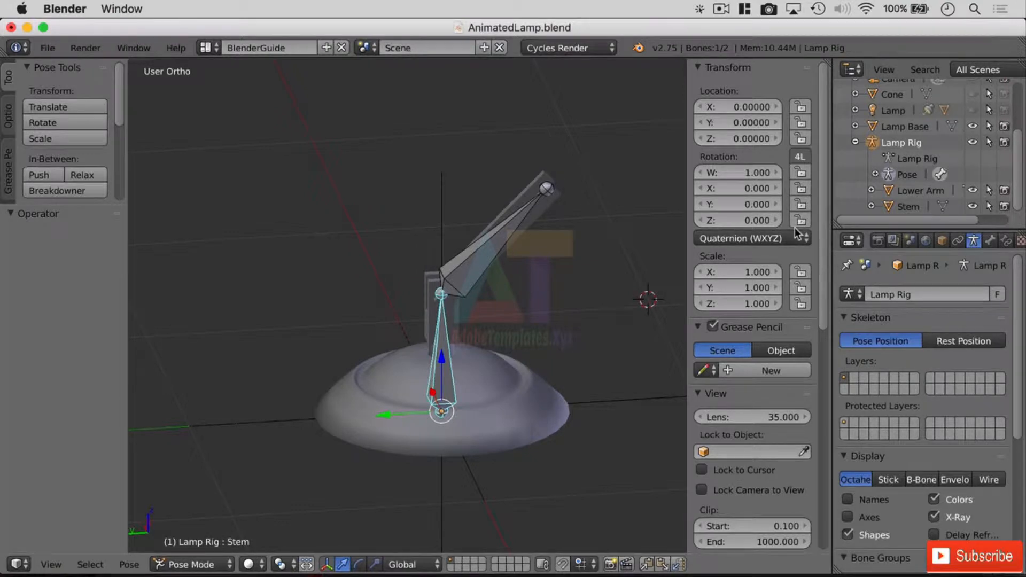
Try locking the Stem bone's X rotation through the Transform Locks in its bone properties and release the lock again
click(992, 240)
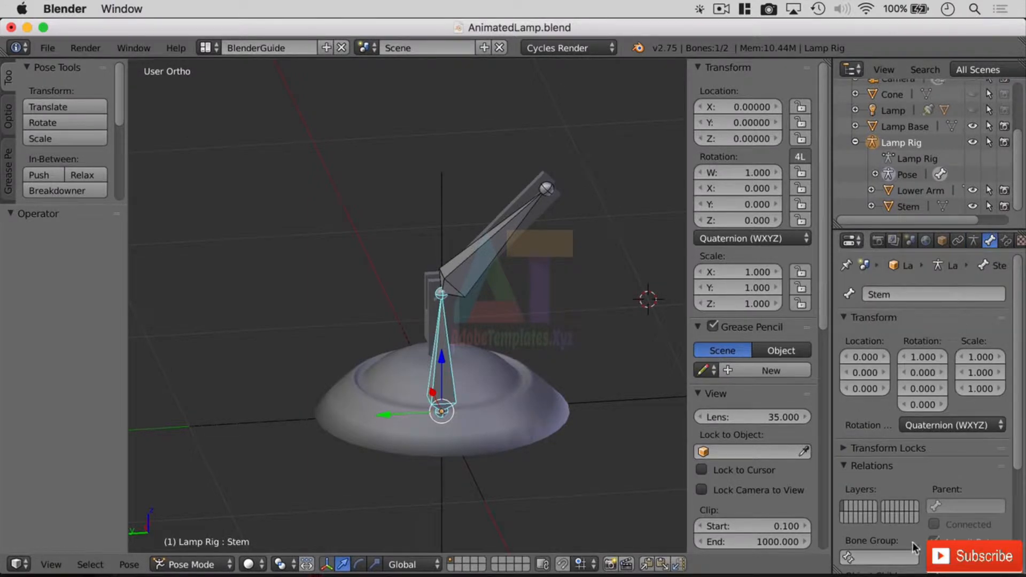
scroll(929, 444, down, 4)
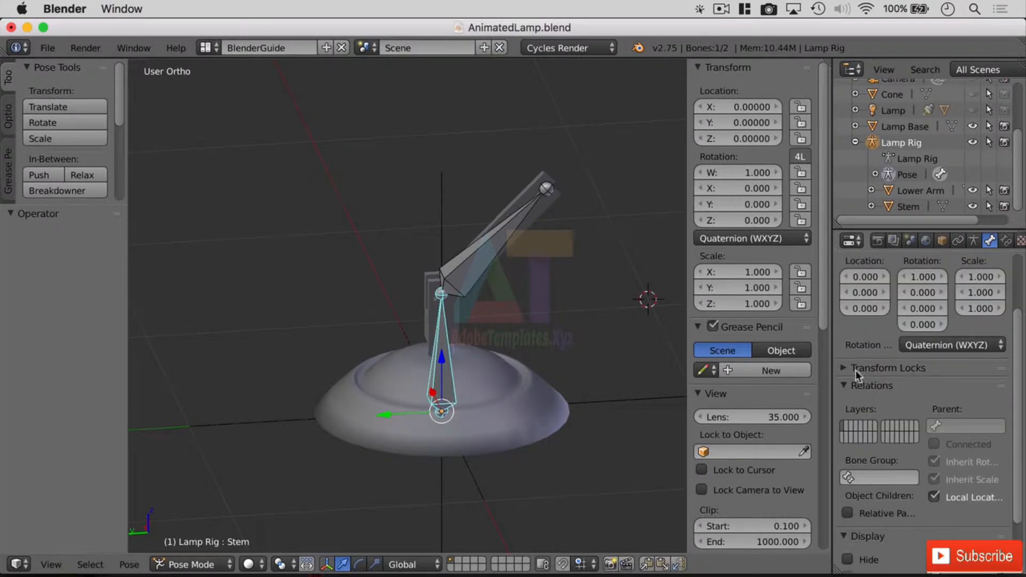
click(860, 371)
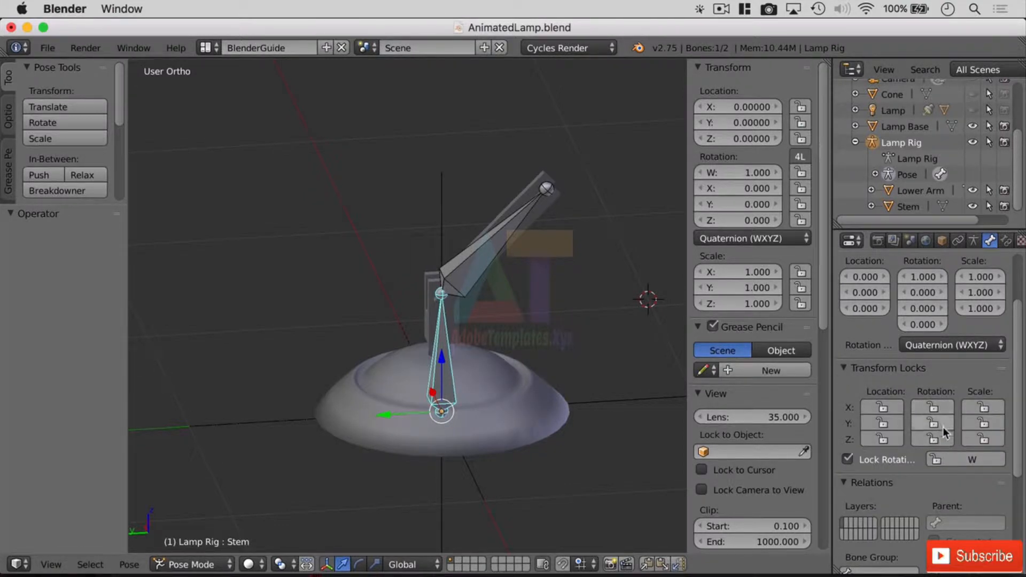
click(932, 407)
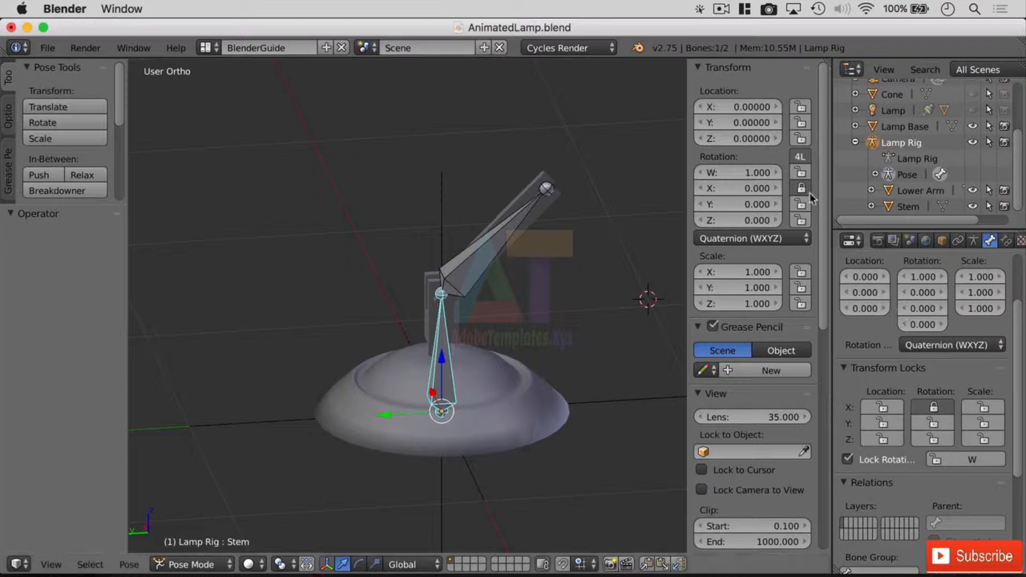
click(941, 407)
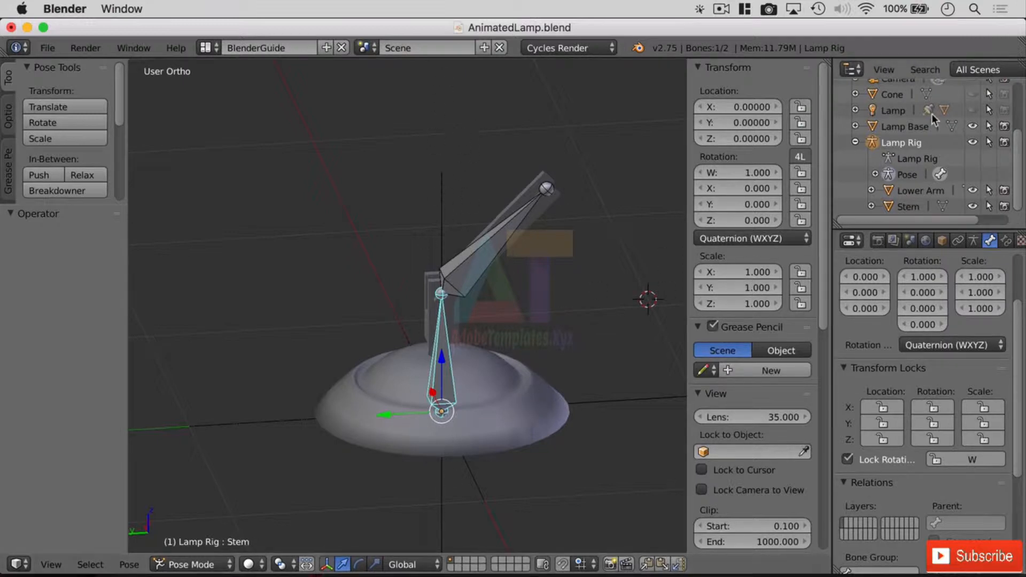
Lock the Stem bone's X and Y rotation and test the locks with a trial rotation that is undone
click(800, 188)
click(801, 205)
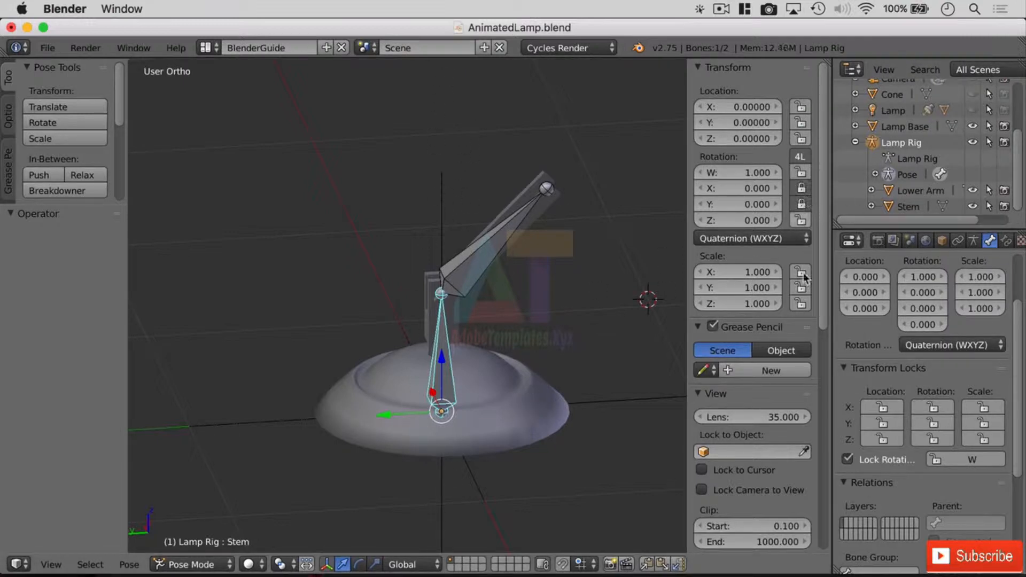
key(r)
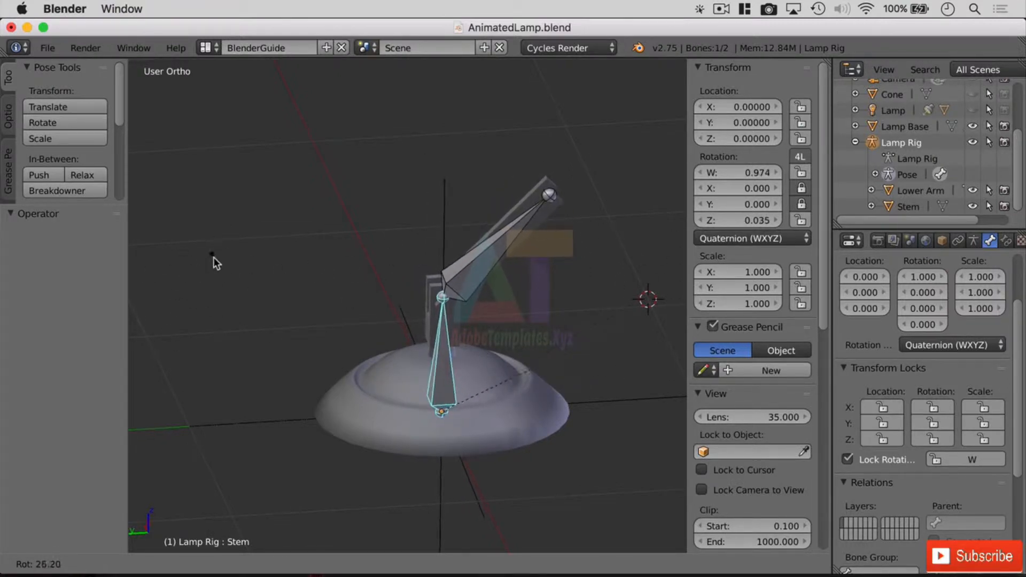
click(213, 259)
key(super+z)
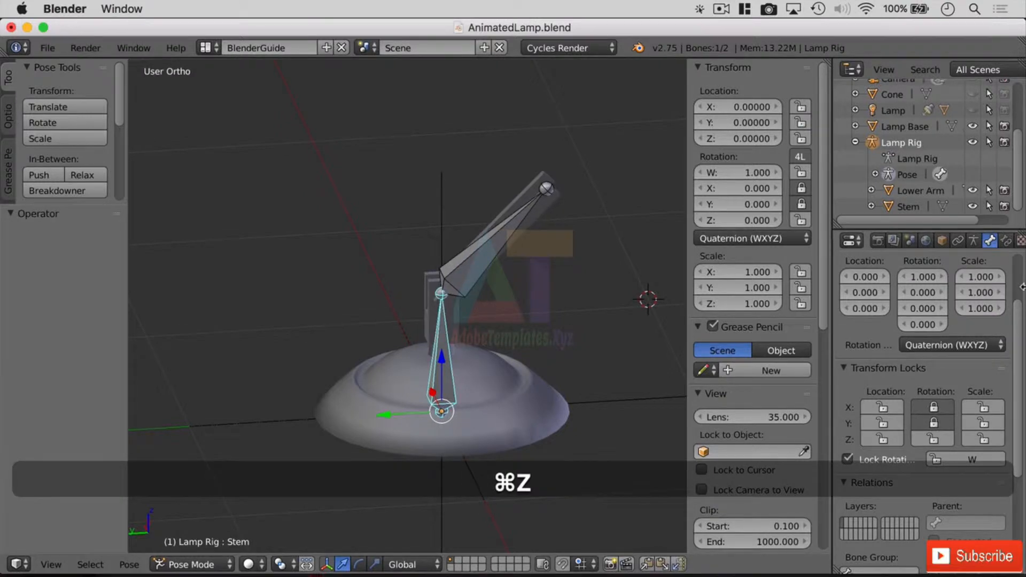
Turn on the display of bone axes for the Lamp Rig armature
click(975, 241)
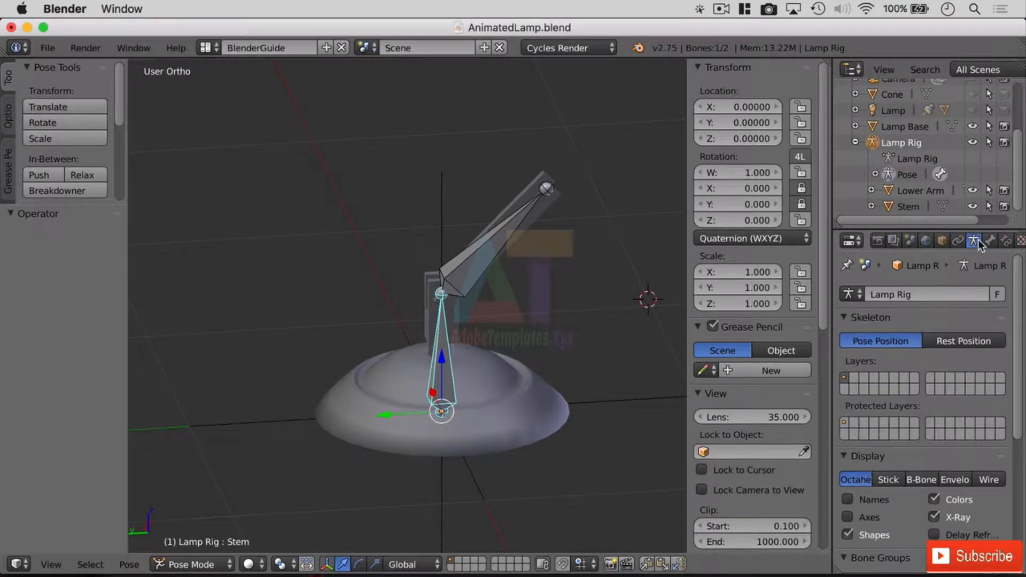
scroll(956, 422, down, 3)
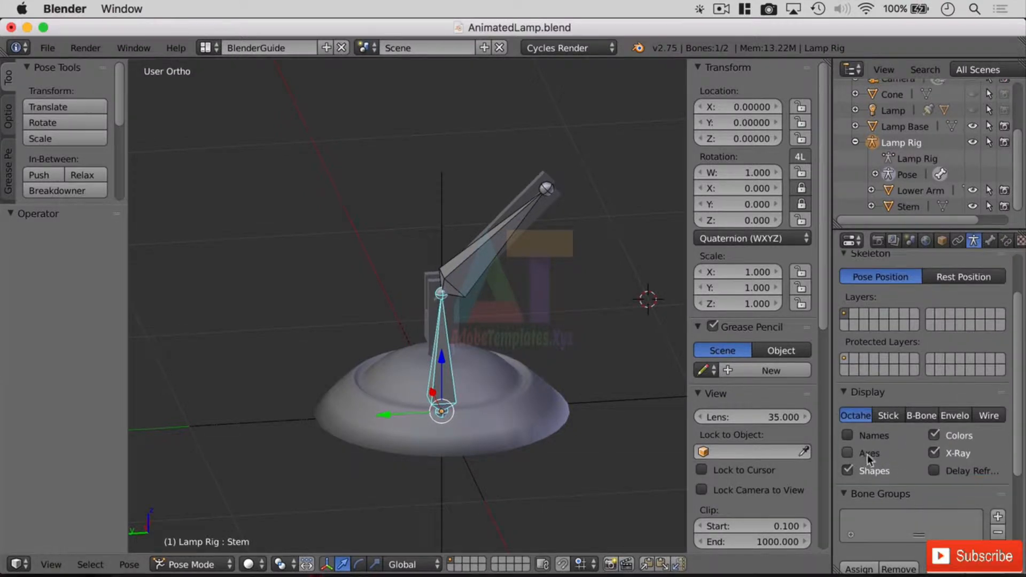
click(849, 453)
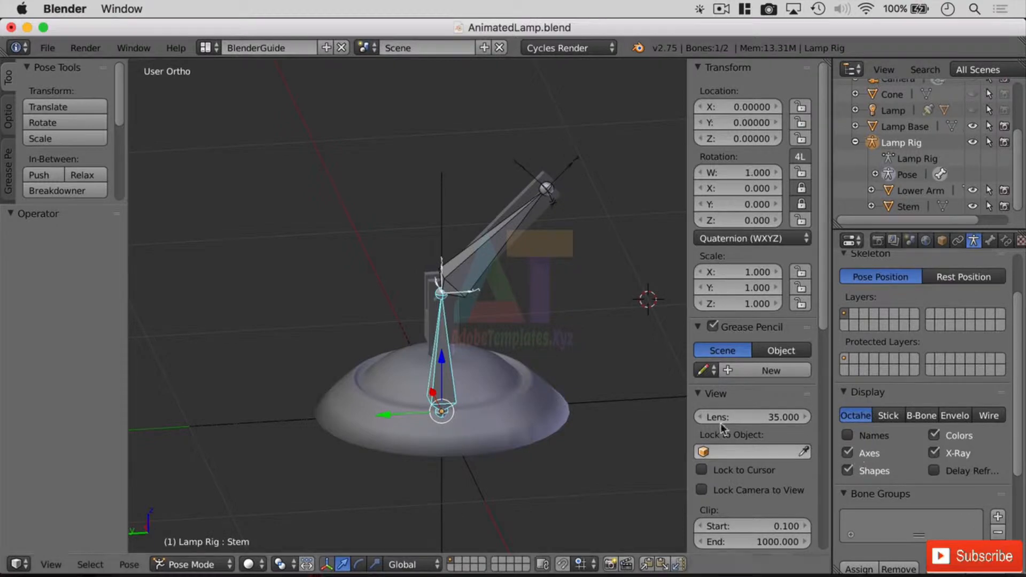
Change the Stem bone's rotation locks to X and Z, leaving Y free, and test the rotation
scroll(444, 252, up, 1)
scroll(468, 257, up, 6)
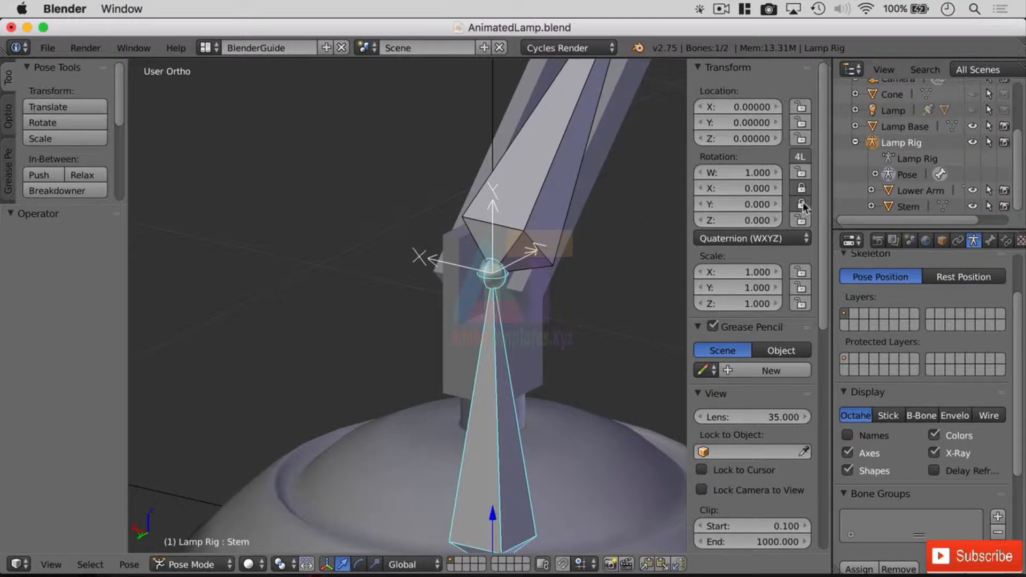
click(800, 219)
scroll(496, 267, down, 3)
scroll(502, 265, down, 3)
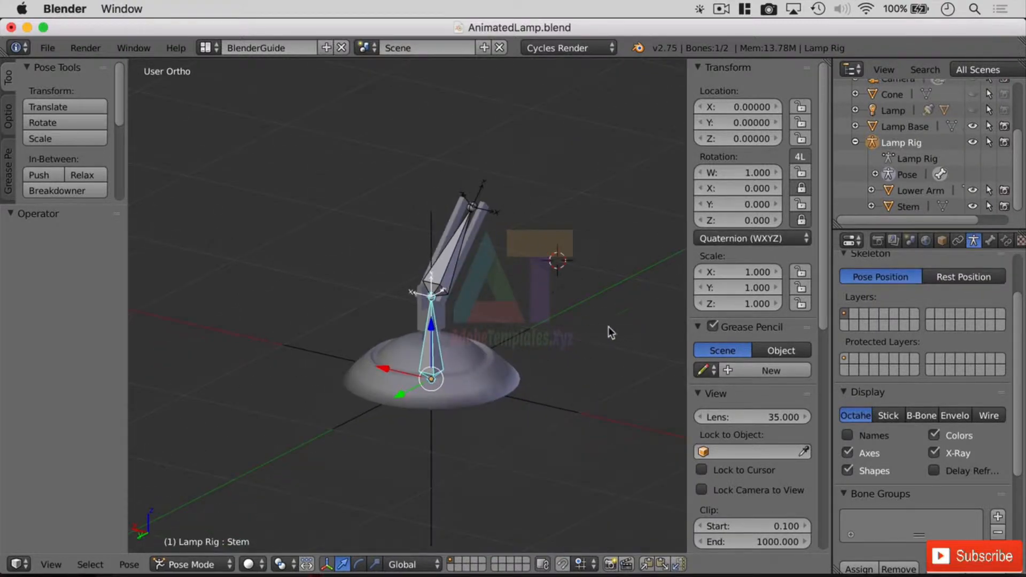
key(r)
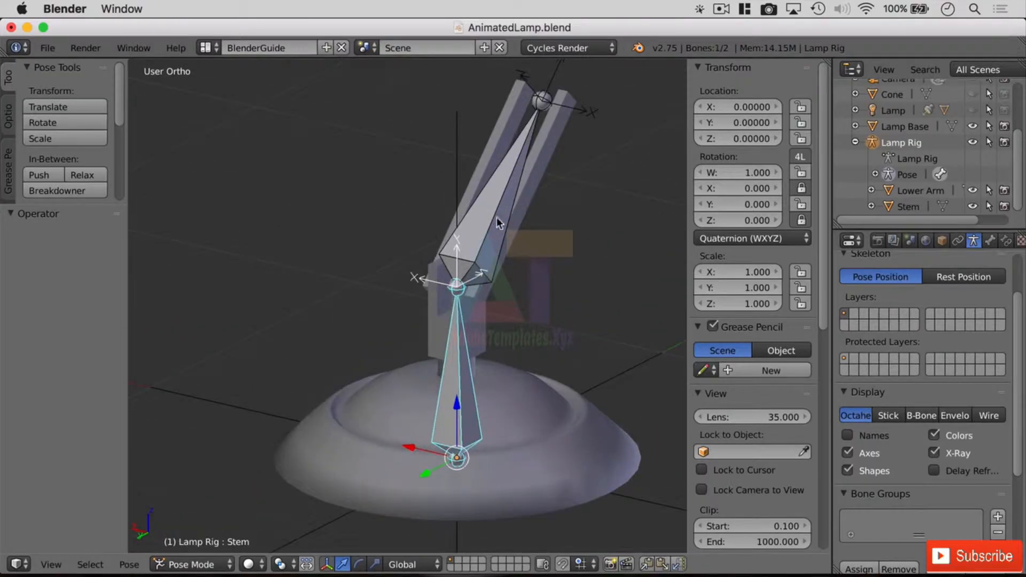
Lock the Y and Z rotation of the Lower Arm bone, leaving its X rotation free
right_click(490, 224)
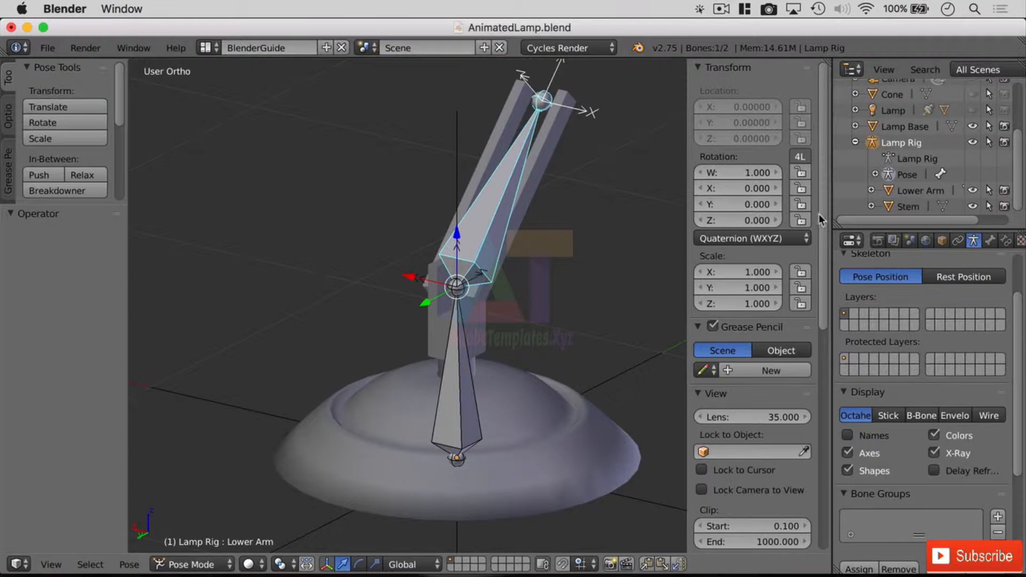
click(802, 204)
click(802, 220)
Rotate the Lower Arm bone down until it is about horizontal when seen from the side
scroll(416, 180, down, 3)
key(r)
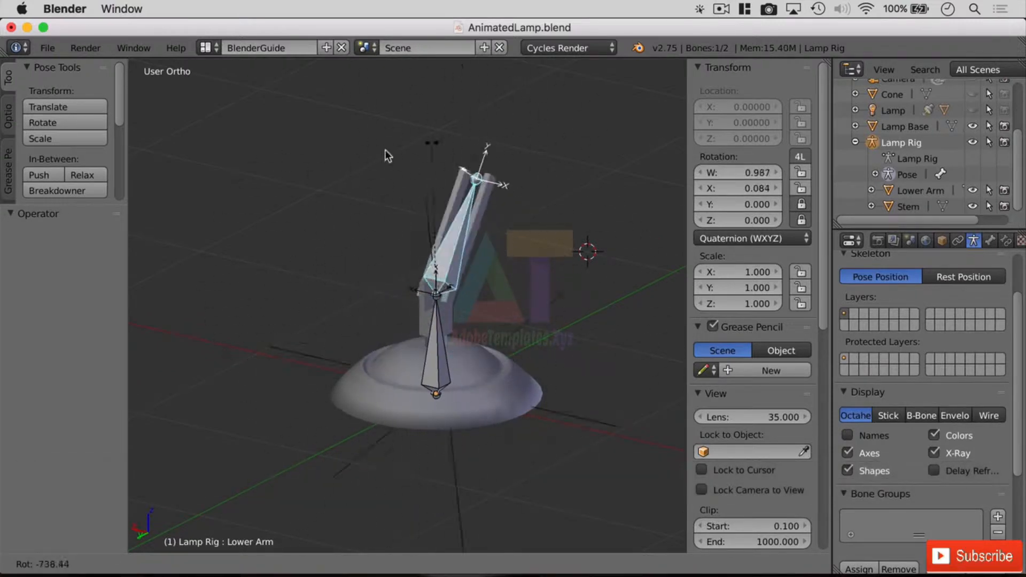
click(542, 263)
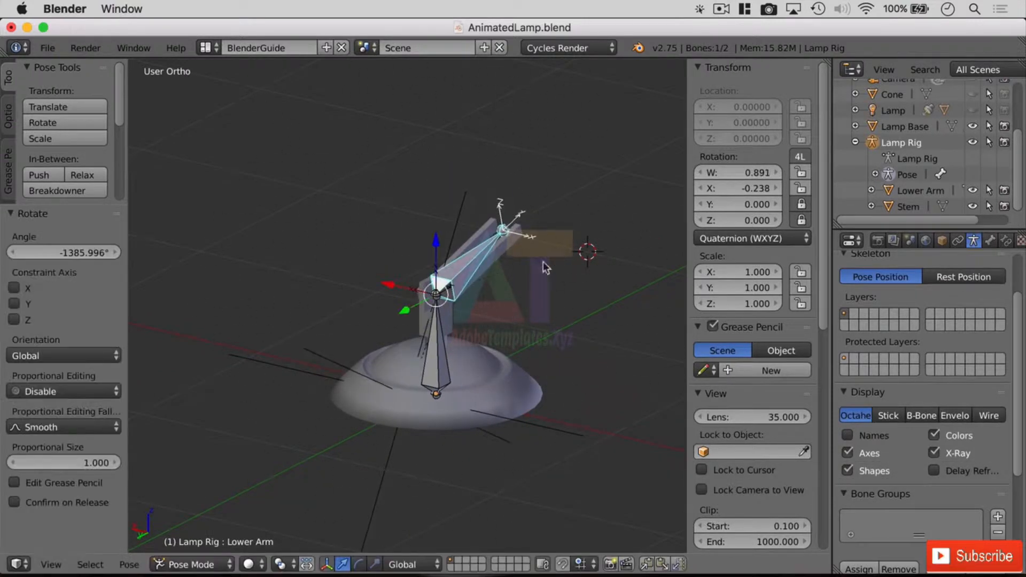
middle_drag(537, 342, 480, 323)
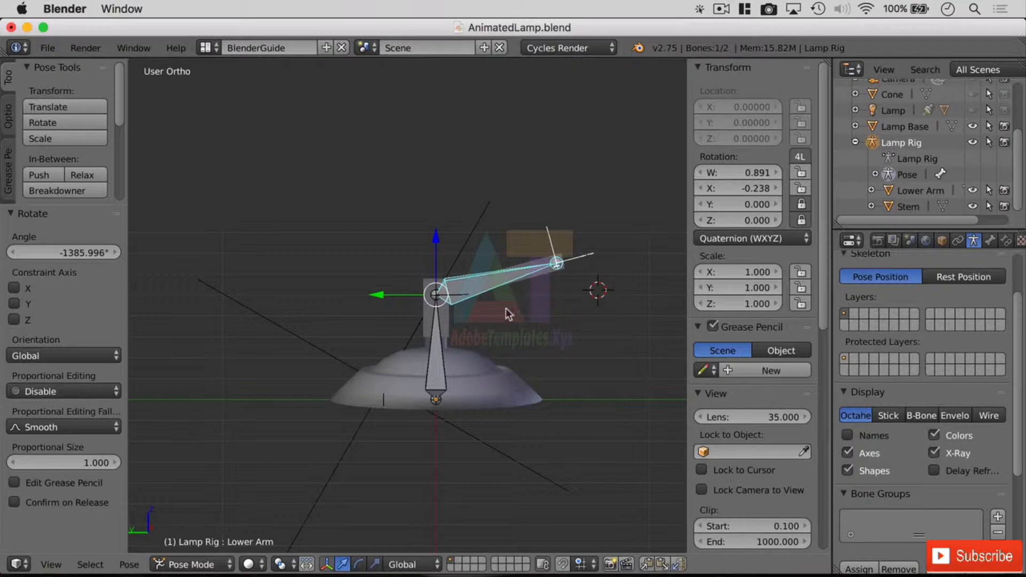
key(r)
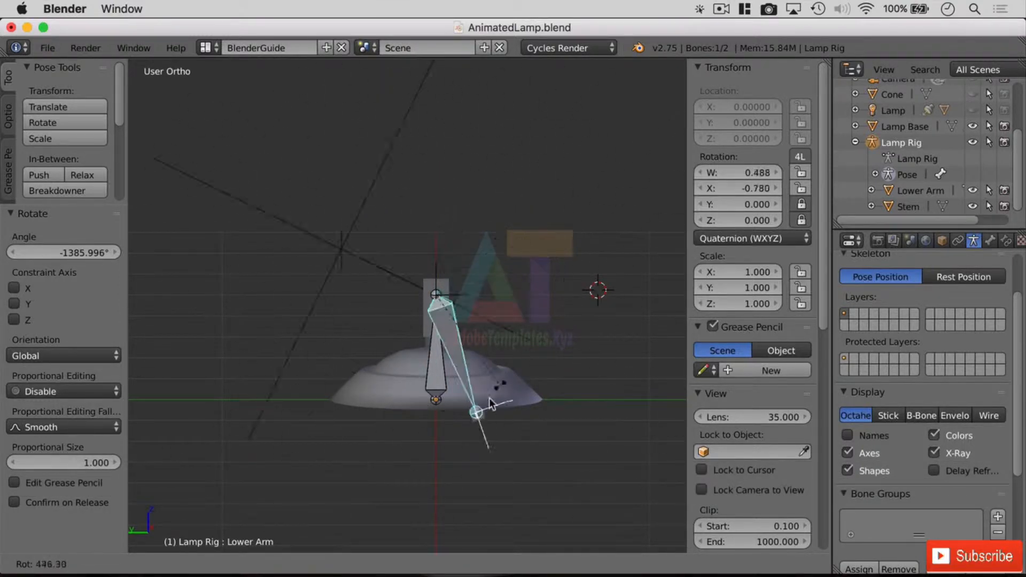
click(529, 288)
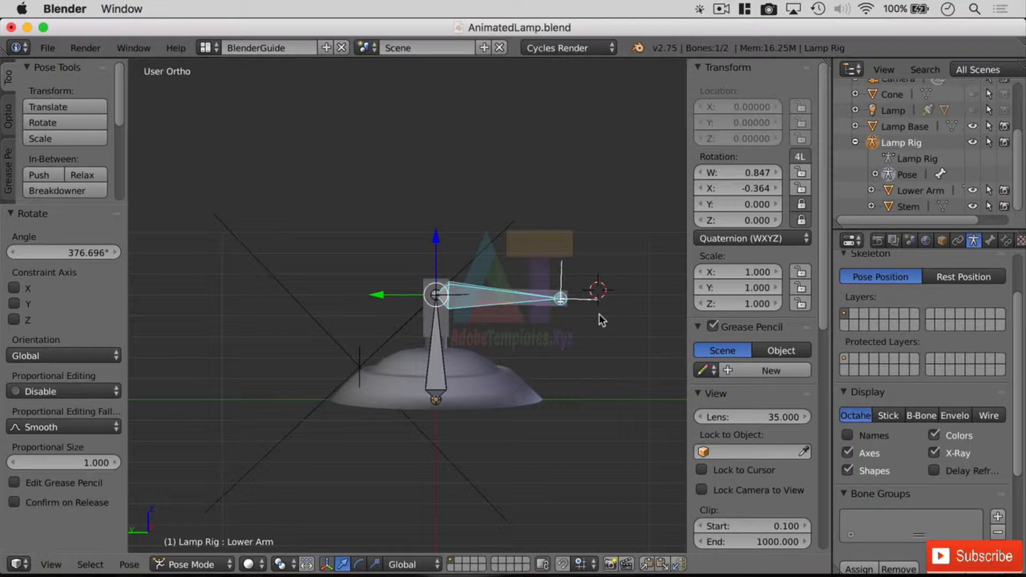
Widen the properties area and add a Limit Rotation bone constraint to the Lower Arm bone
click(957, 241)
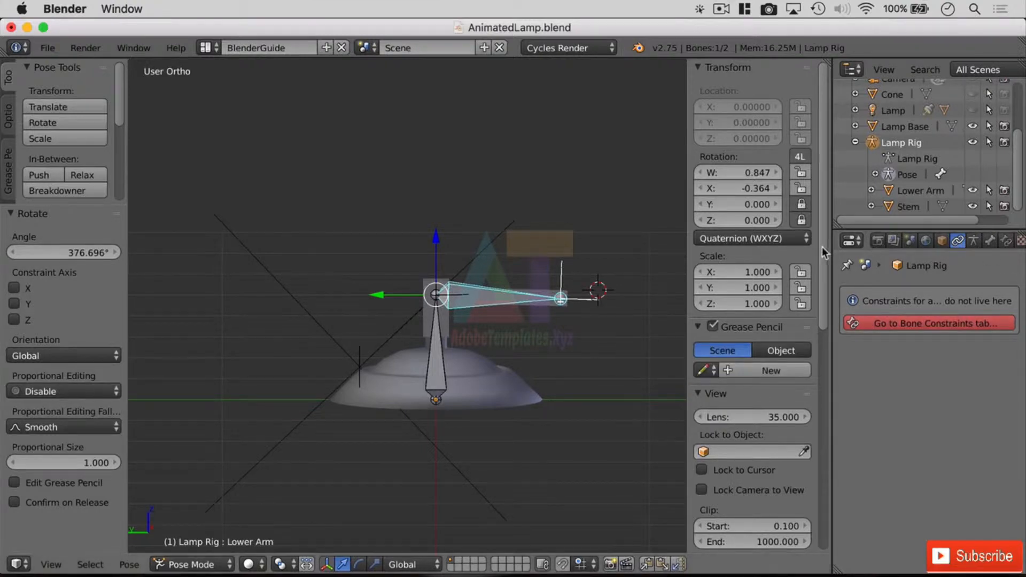
drag(832, 247, 779, 246)
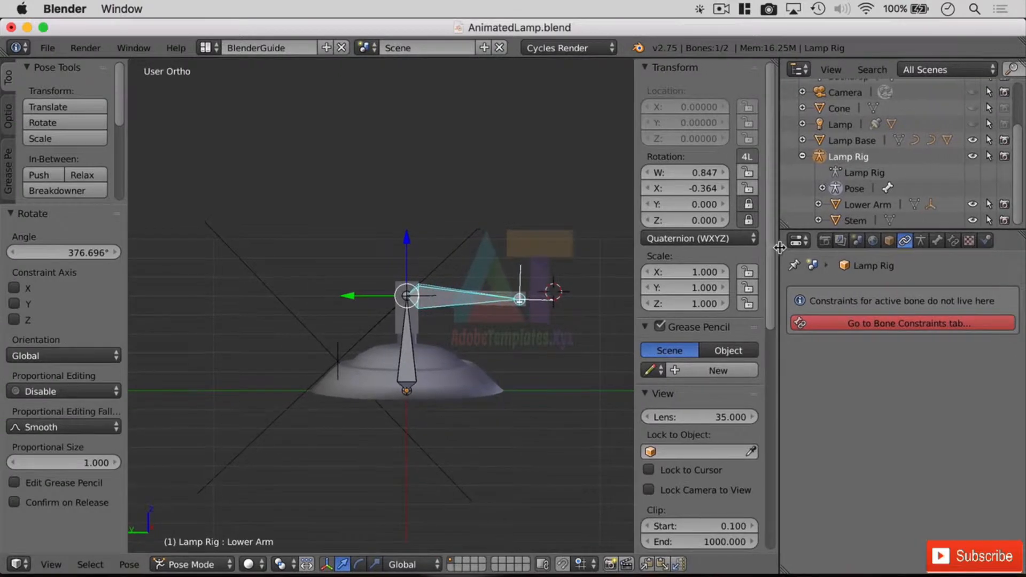
click(952, 242)
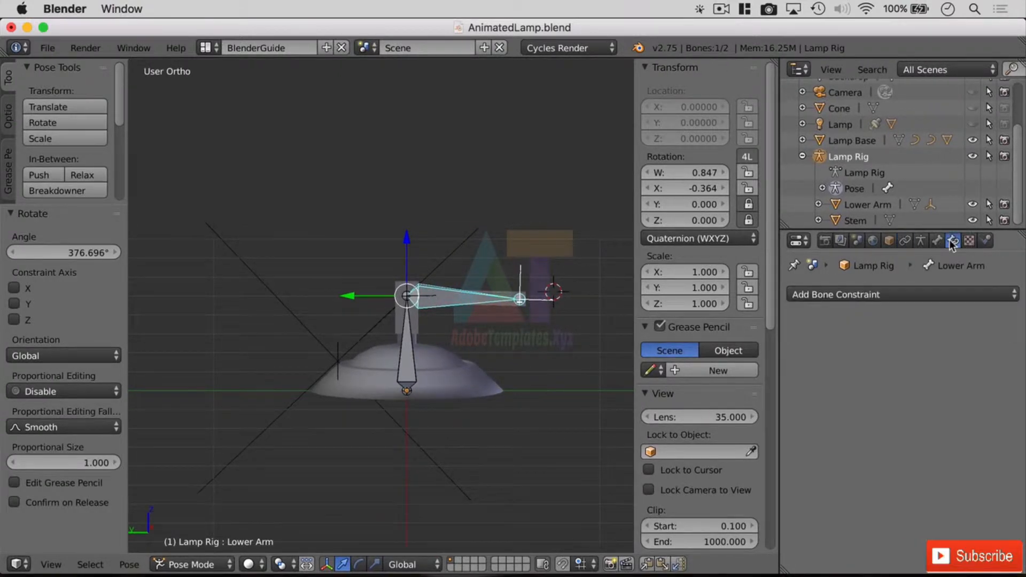
click(901, 298)
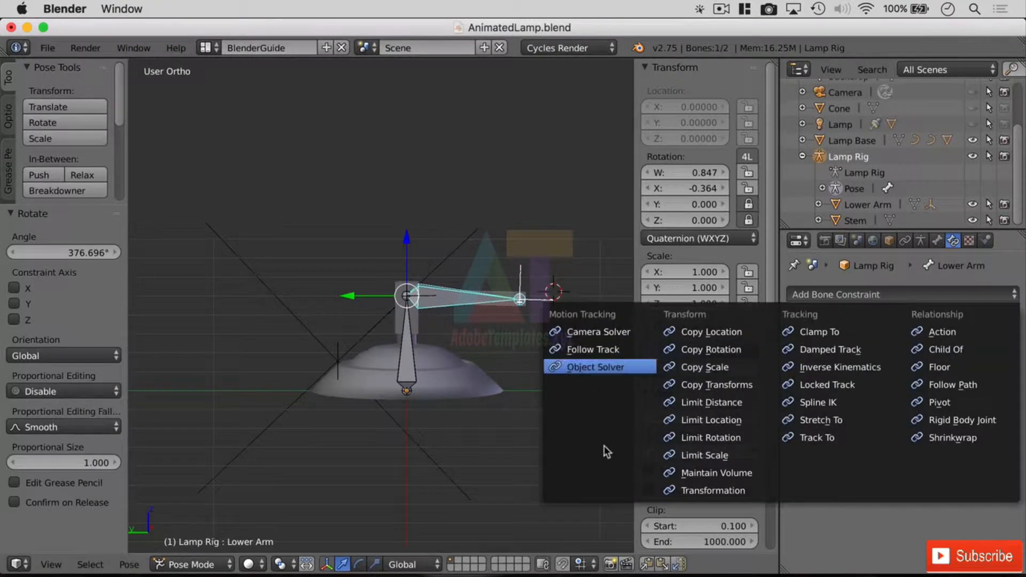
click(712, 440)
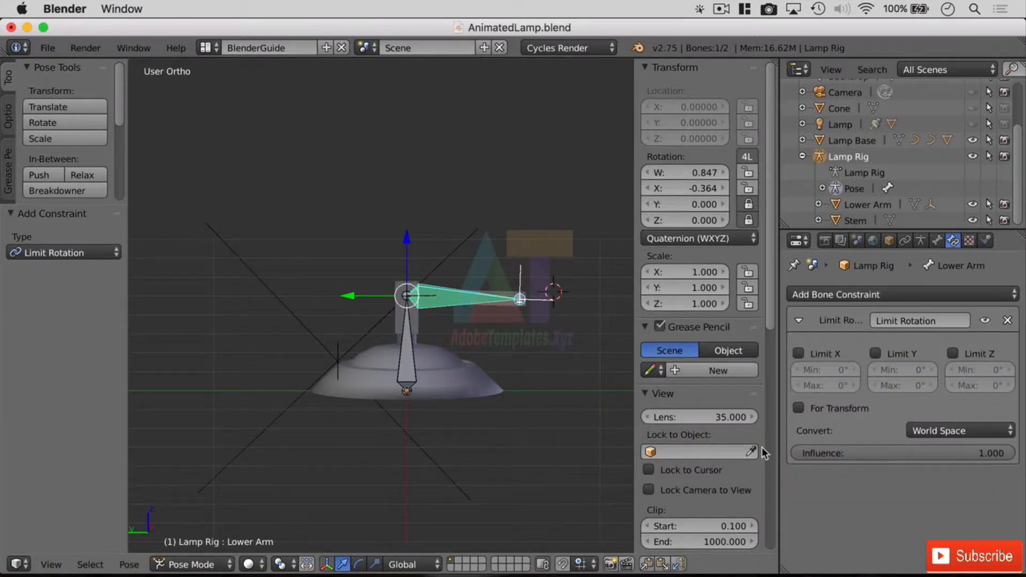
Enable Limit X on the Lower Arm's Limit Rotation constraint and test it with a cancelled rotation
click(799, 353)
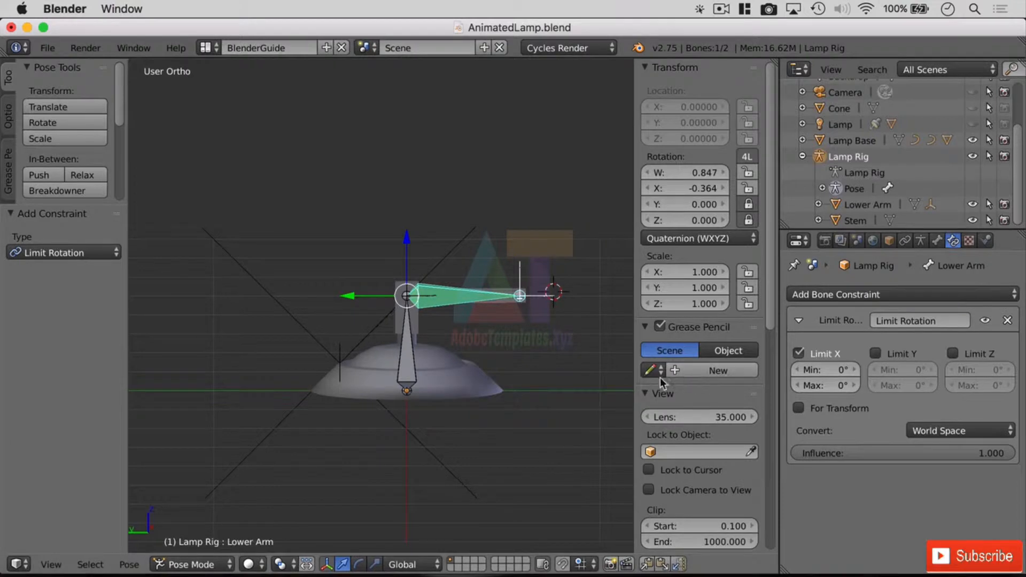
key(r)
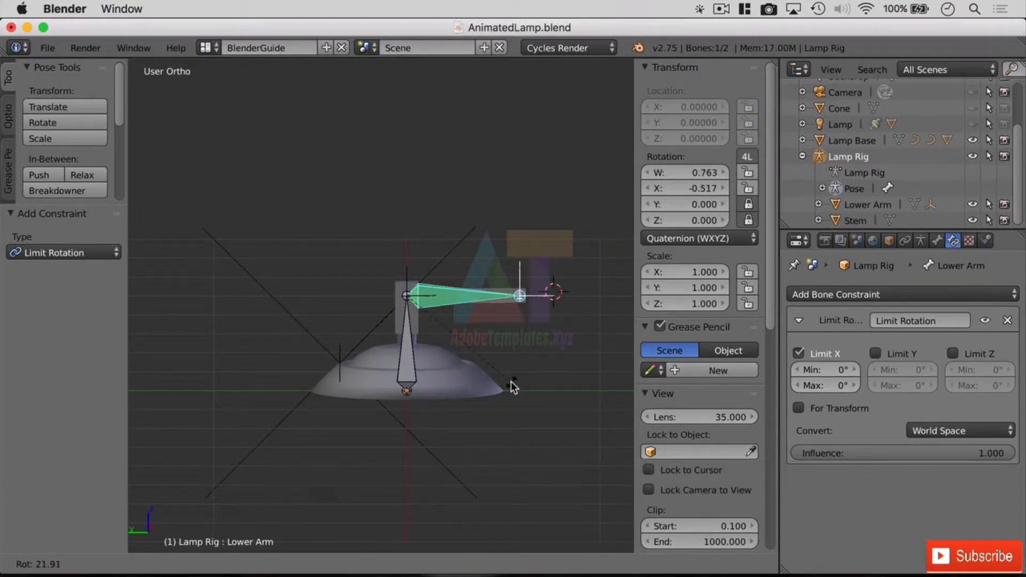
right_click(511, 381)
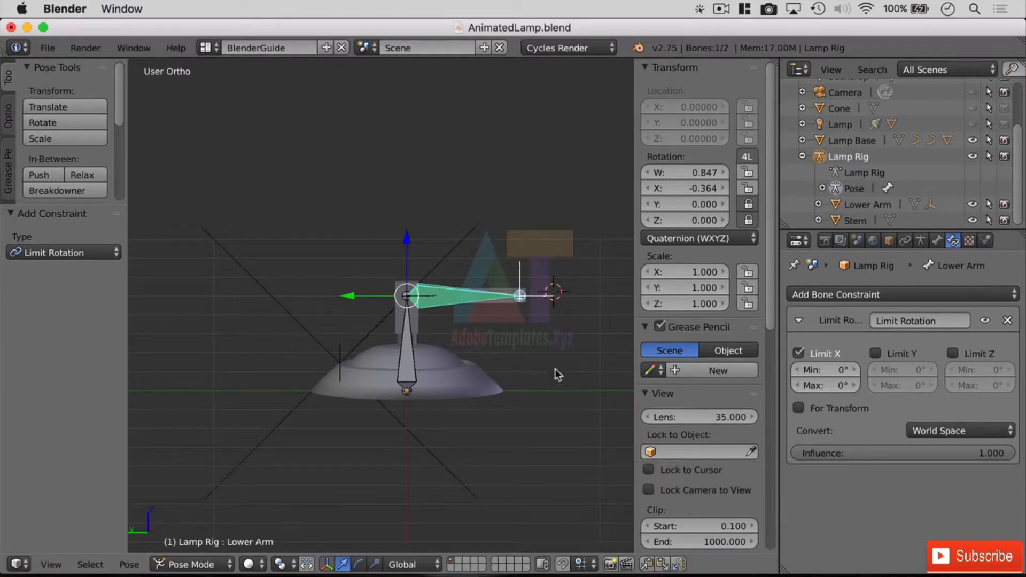
Set the constraint's X rotation limits to a minimum of -180° and a maximum of 180°
click(831, 369)
text(-)
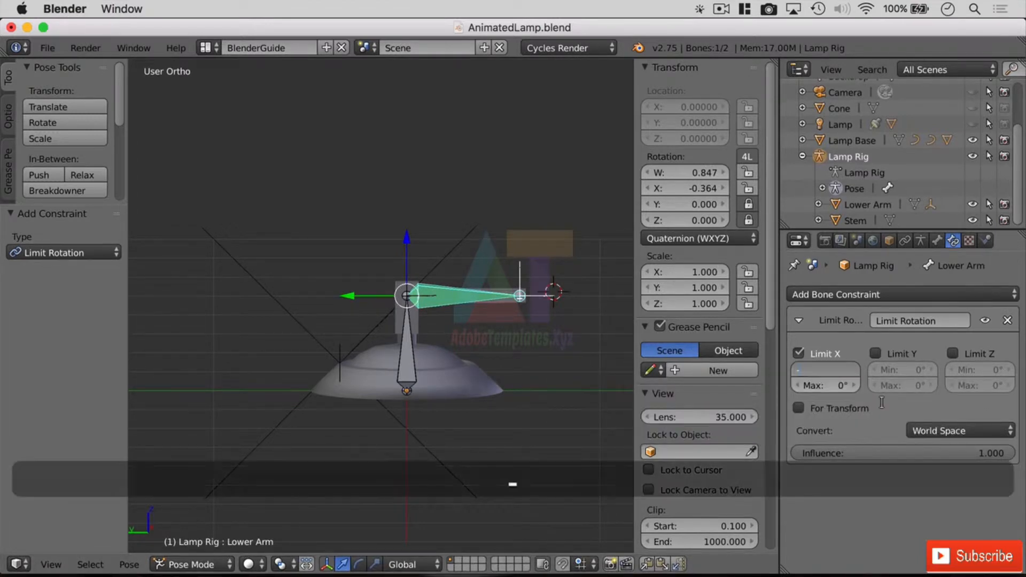
text(180)
key(Tab)
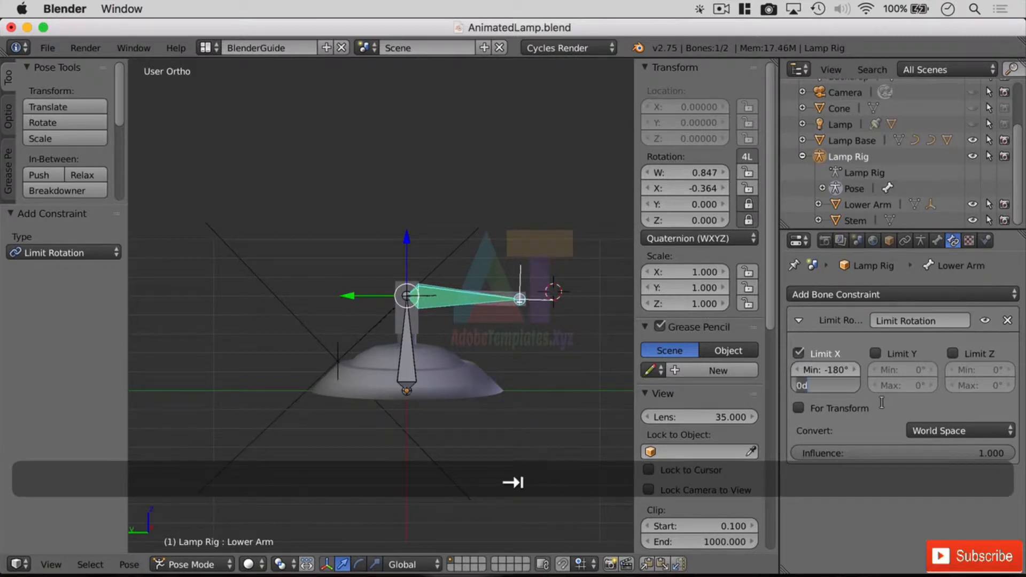
text(180)
key(Return)
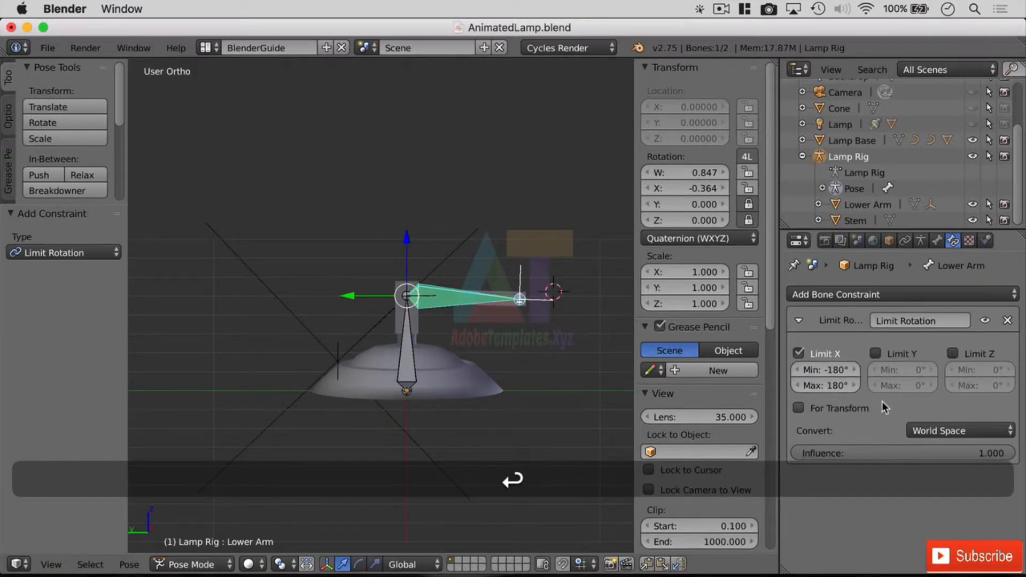
Try a minimum X rotation limit of -30° on the Lower Arm's constraint, rotating the bone before and after to test it
key(r)
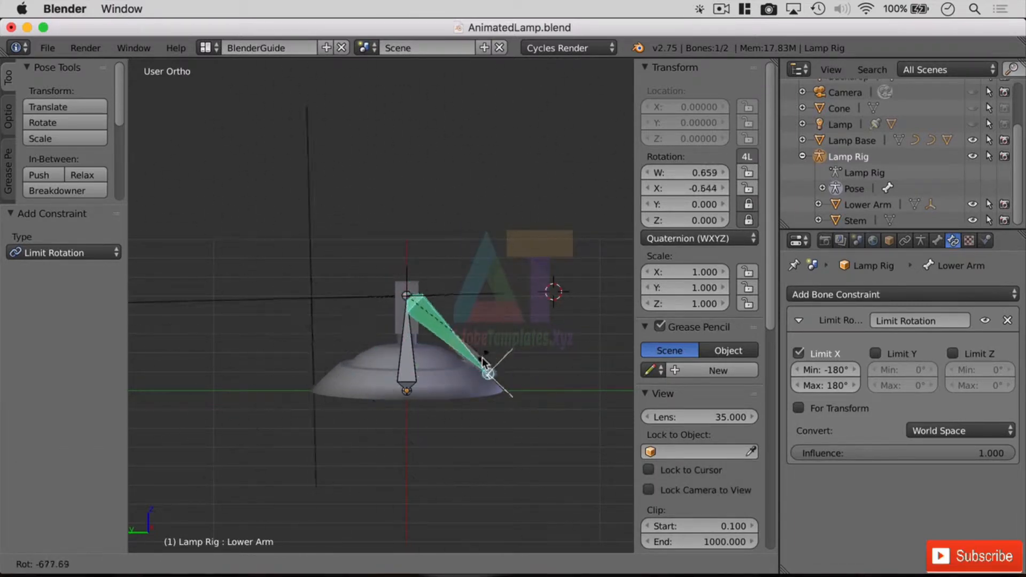
click(526, 262)
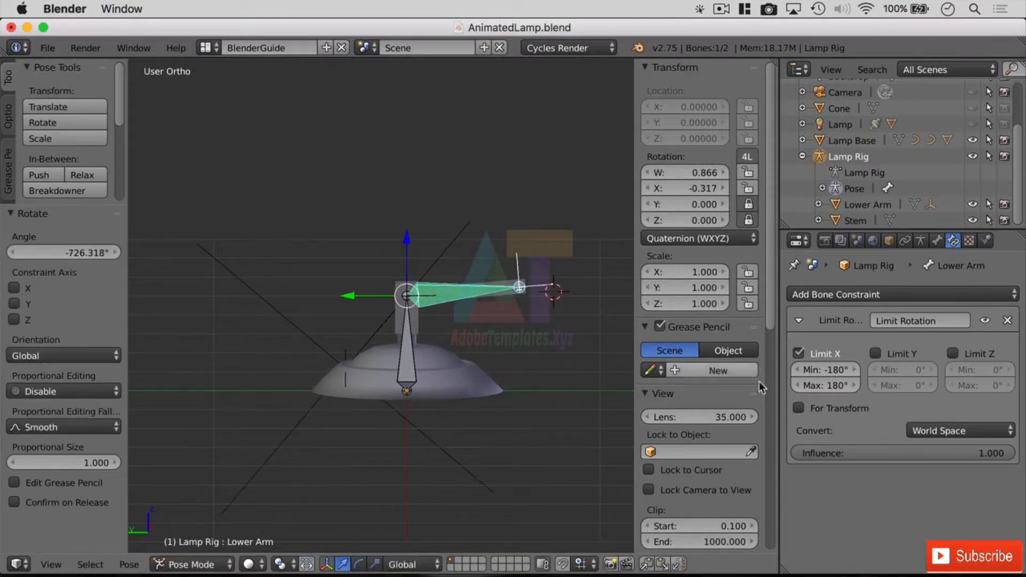
click(838, 371)
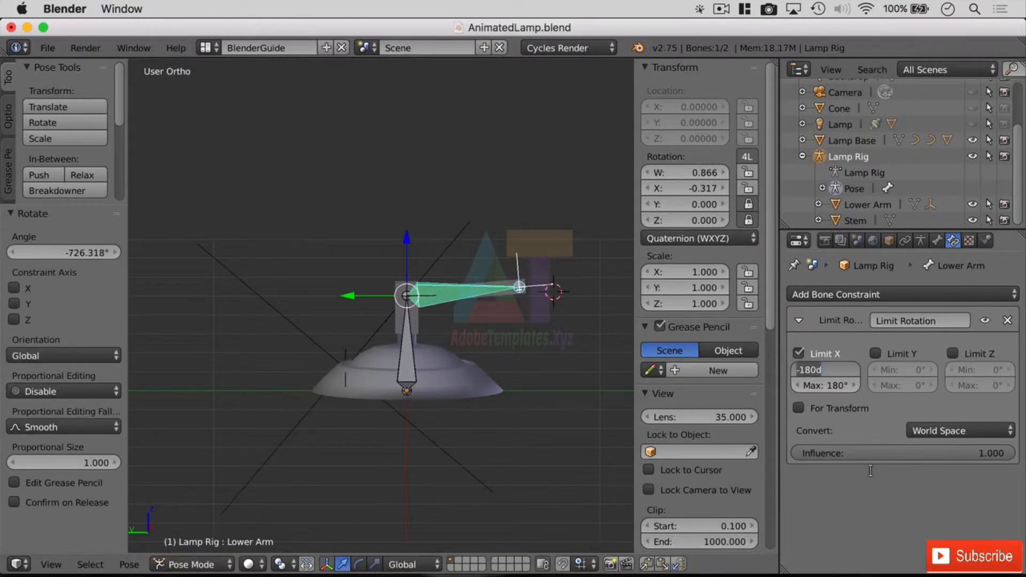
text(-30)
key(Return)
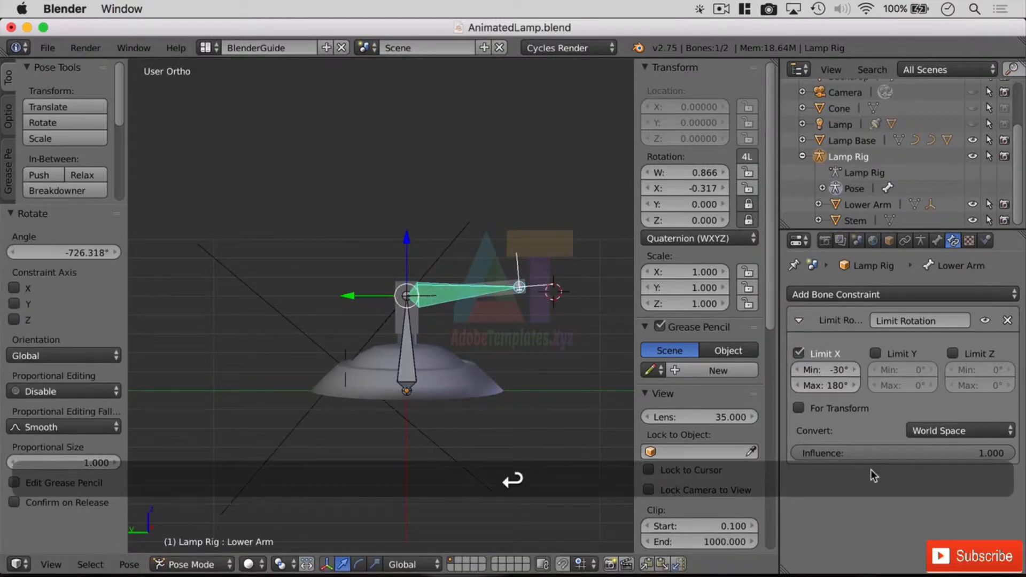
key(r)
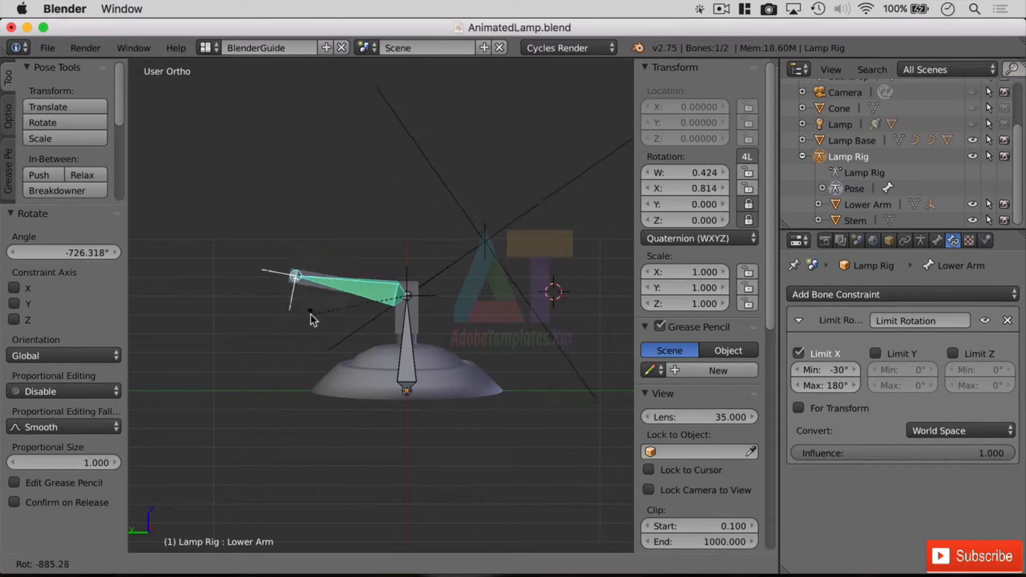
click(508, 310)
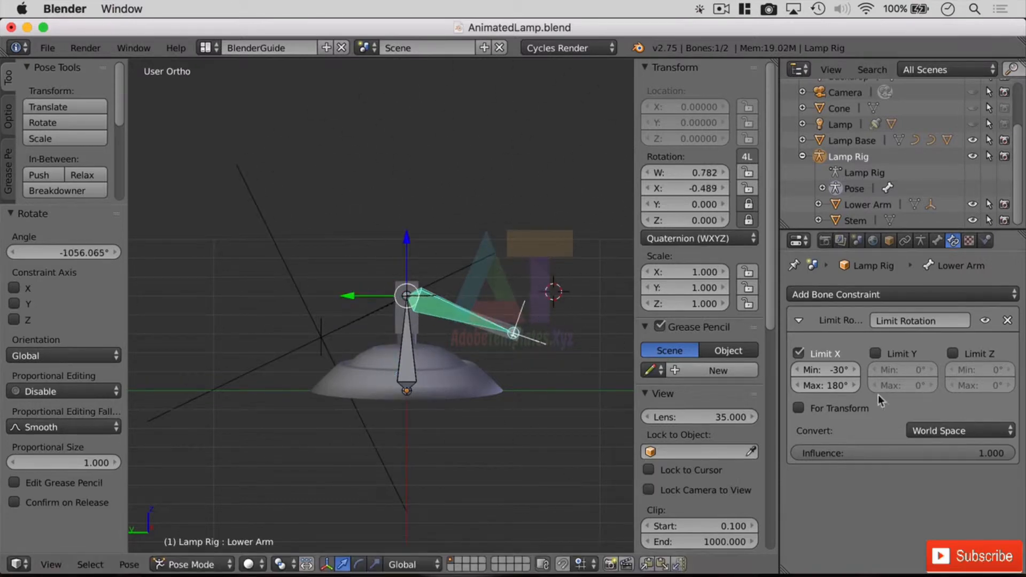
Switch the Limit Rotation constraint's conversion to Local Space and rotate the Lower Arm bone to test it
click(968, 431)
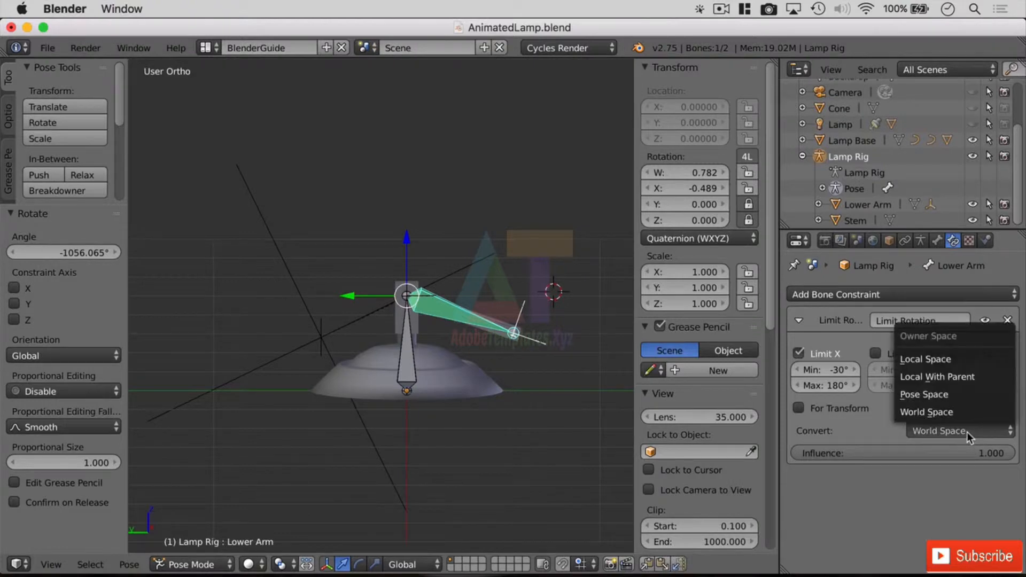
click(960, 355)
key(r)
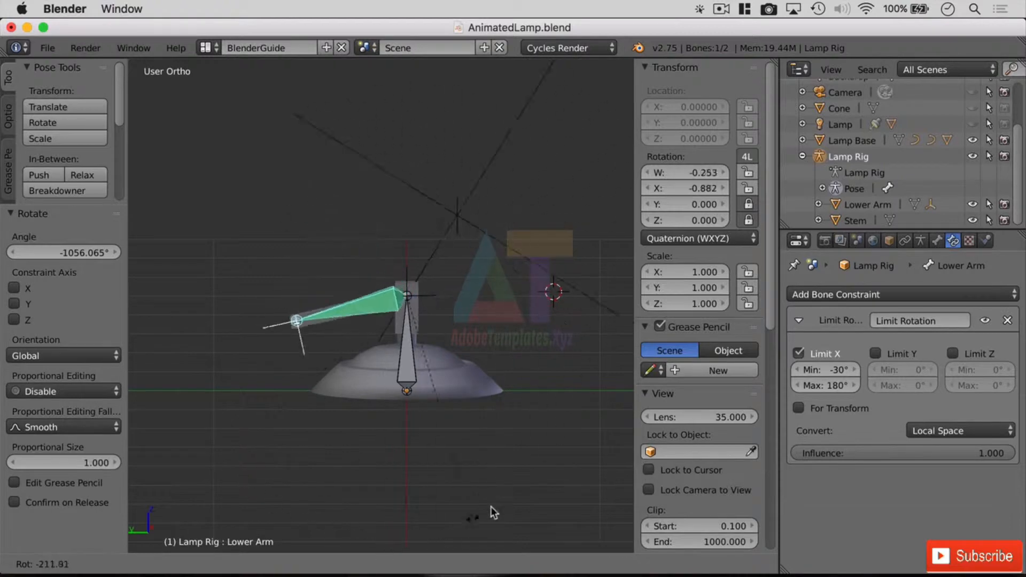
click(620, 352)
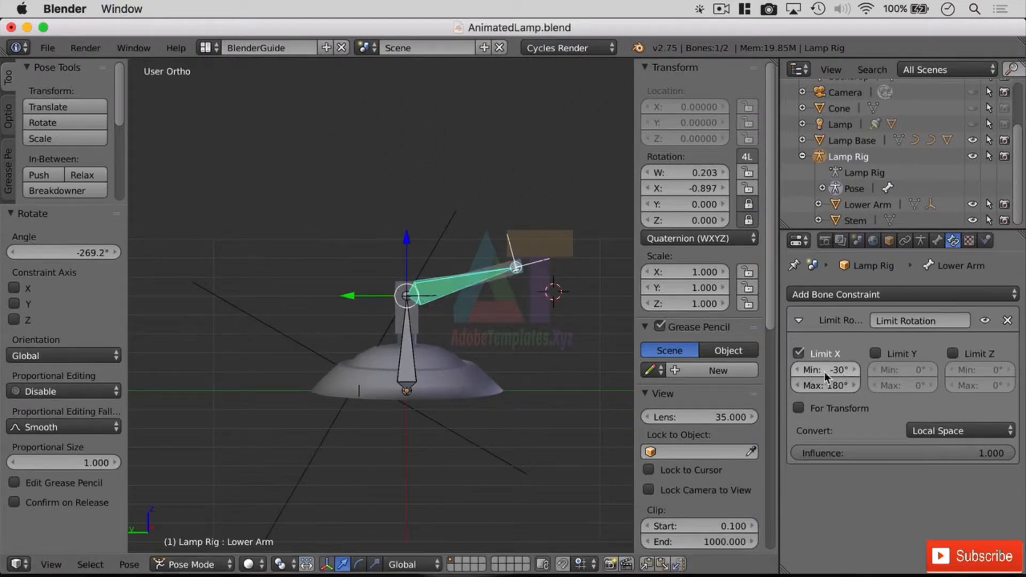
Set the constraint's X limits to a minimum of -80° and a maximum of 130°, and rotate the Lower Arm through its range
click(838, 370)
text(-)
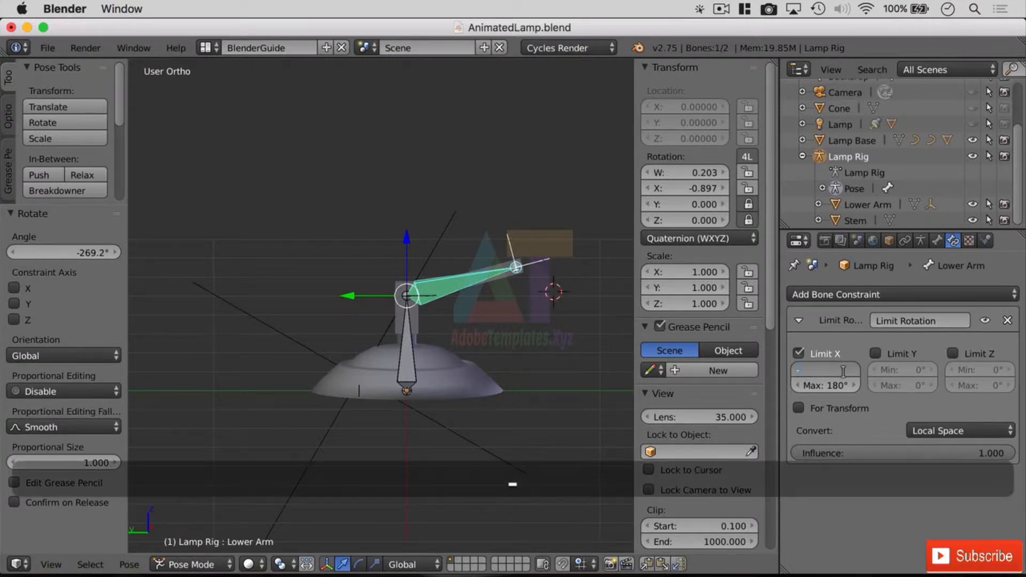
text(80)
key(Return)
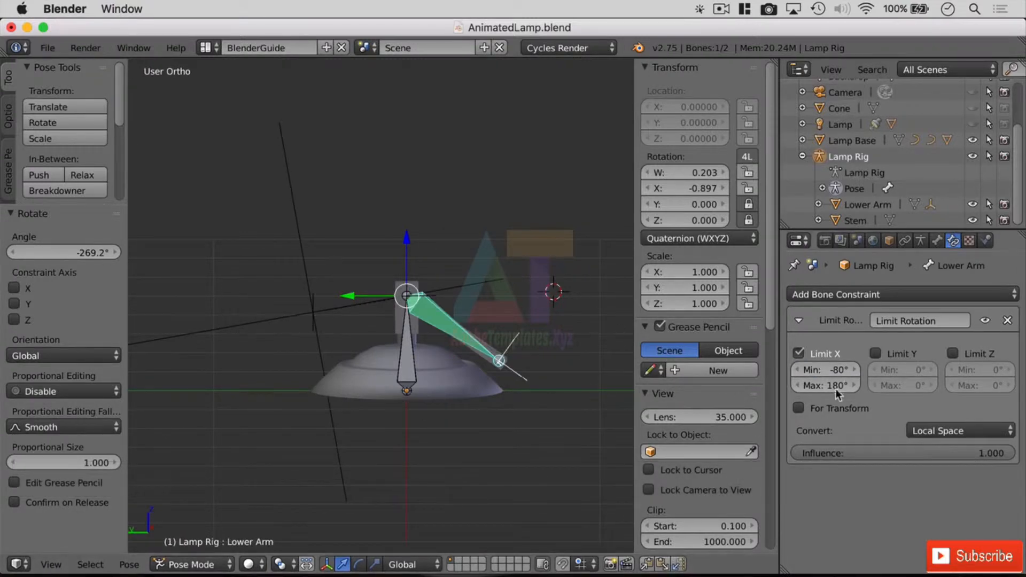
click(837, 387)
text(130)
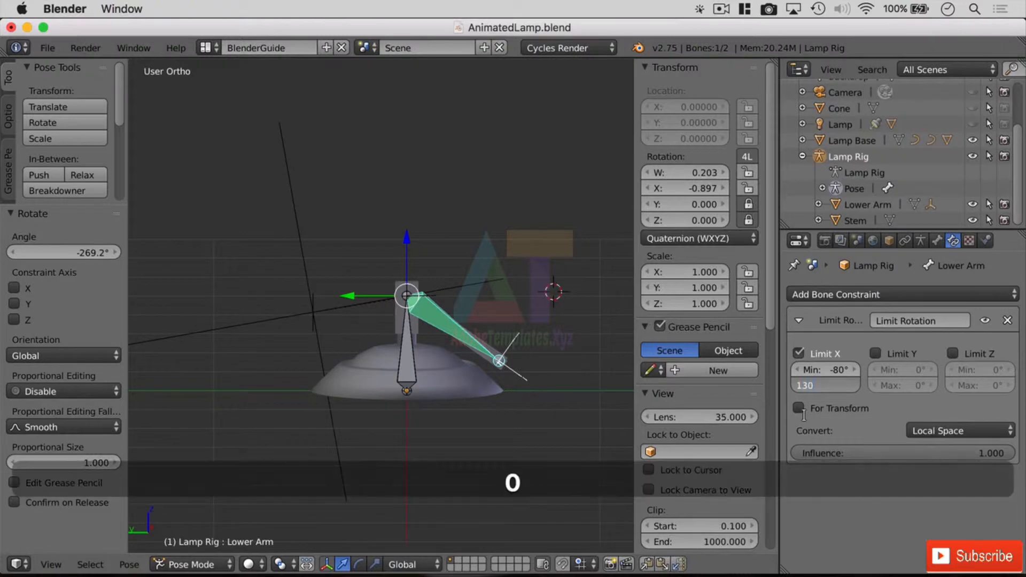
key(Return)
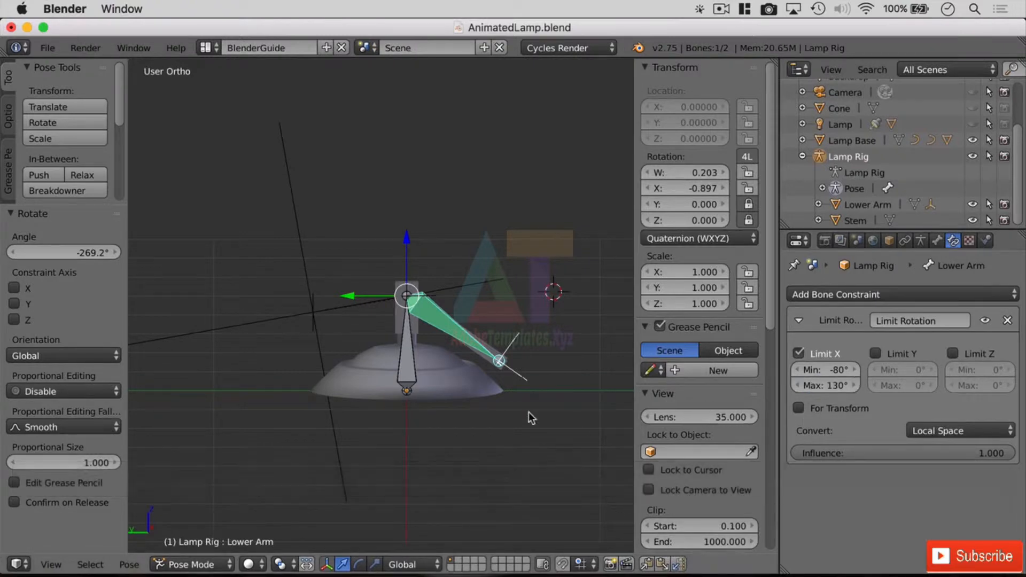
key(r)
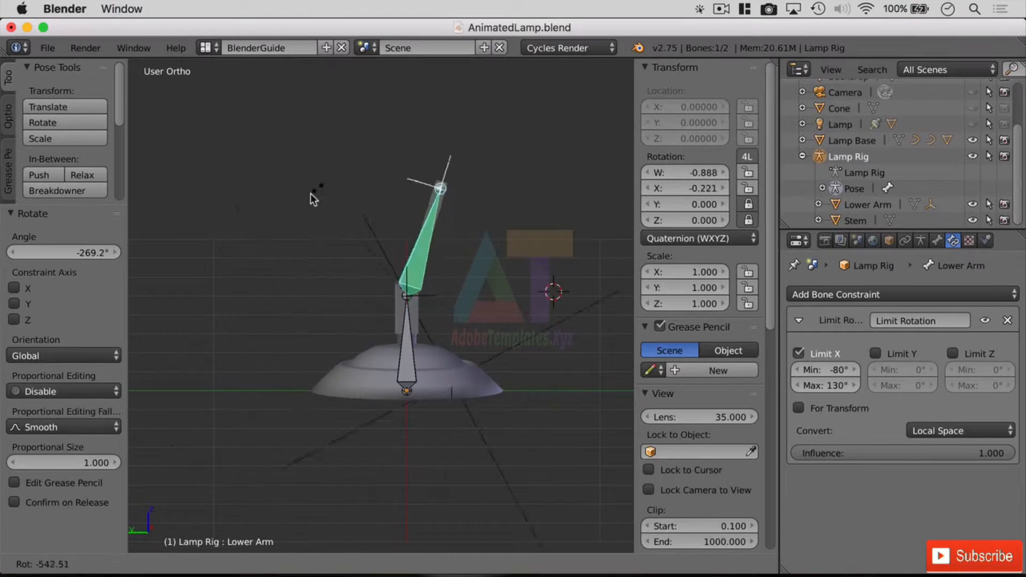
click(241, 360)
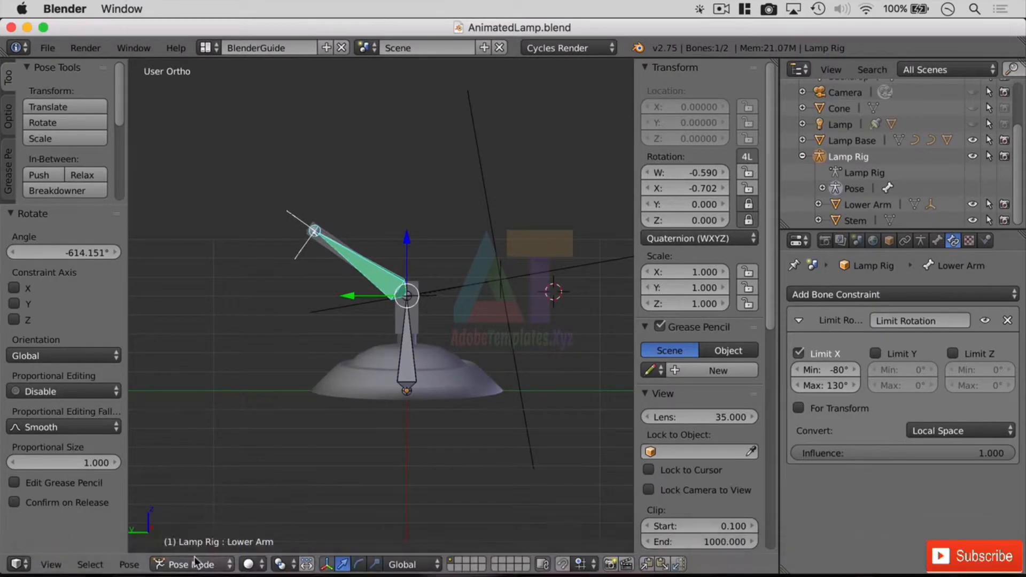
Put the Lamp Rig in Edit Mode and inspect the Lower Arm bone's alignment between the two arm bars from the front
click(195, 562)
click(187, 528)
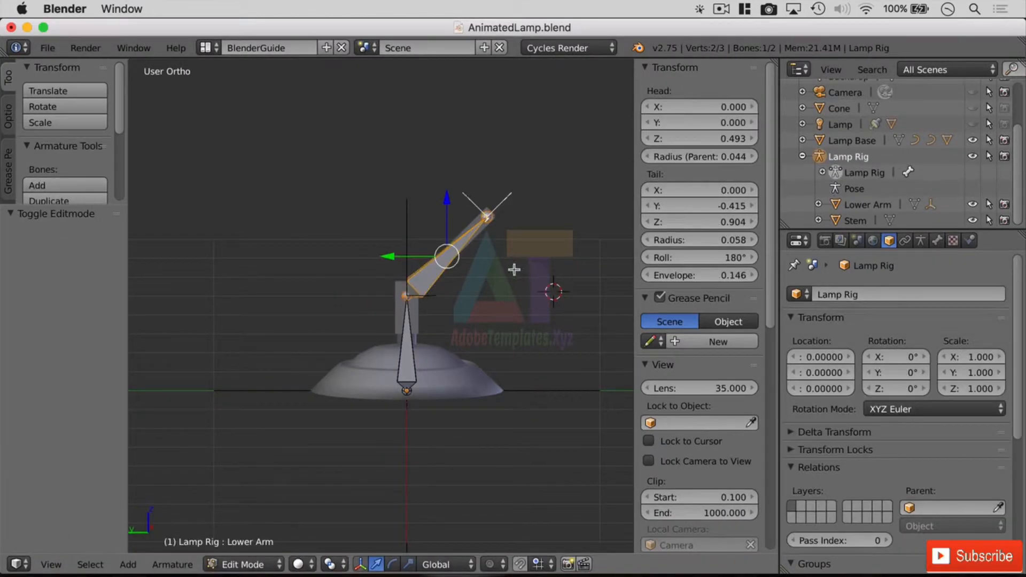
scroll(542, 149, up, 5)
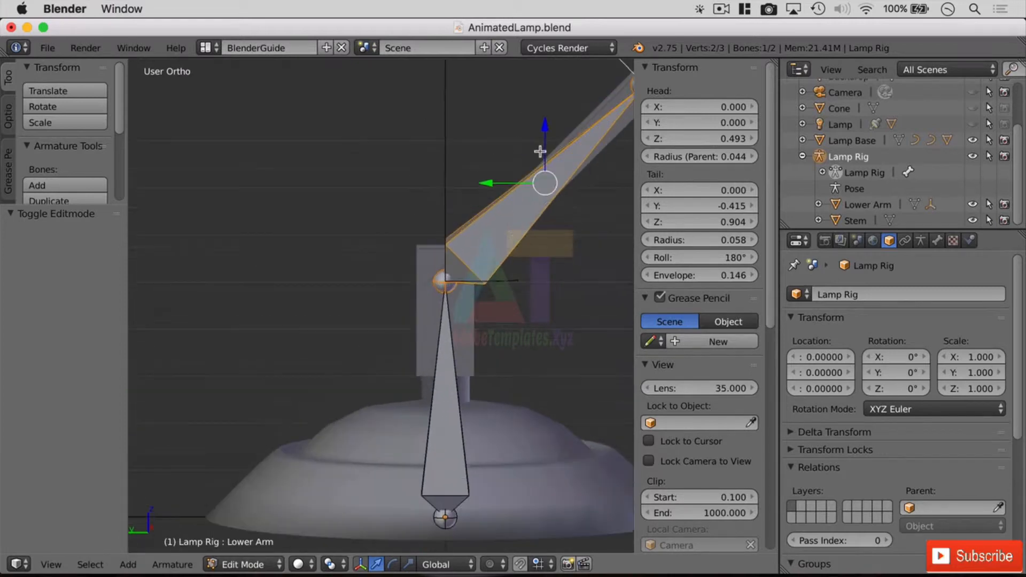
middle_drag(492, 204, 603, 100)
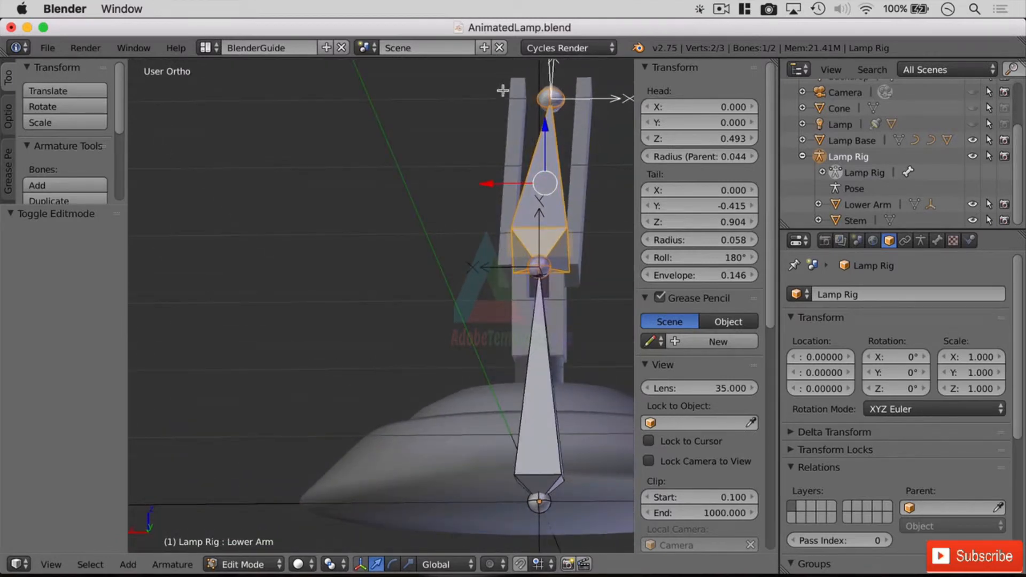
middle_drag(497, 108, 534, 127)
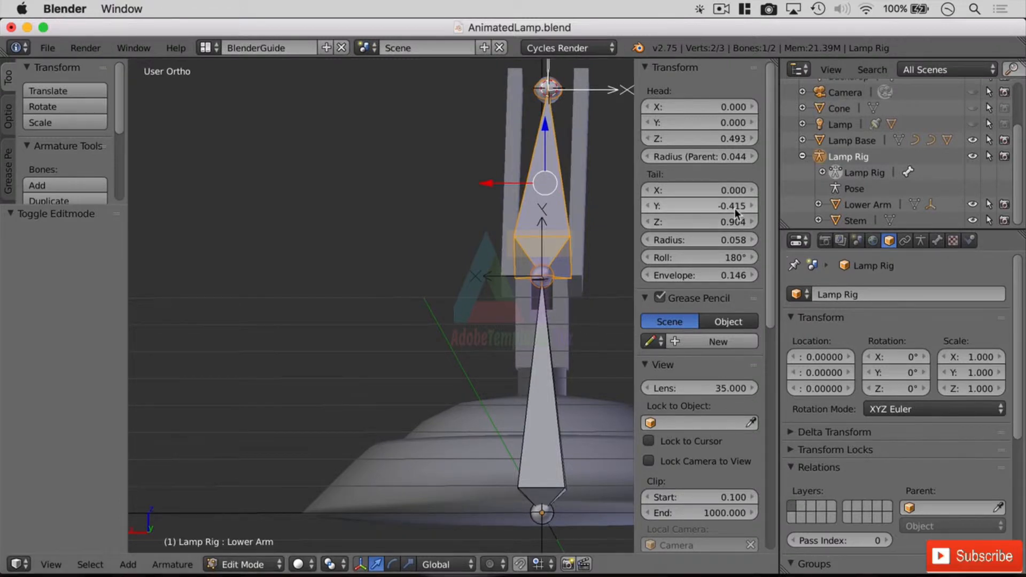
Set the 3D cursor's X and Y location to 0
scroll(760, 241, down, 8)
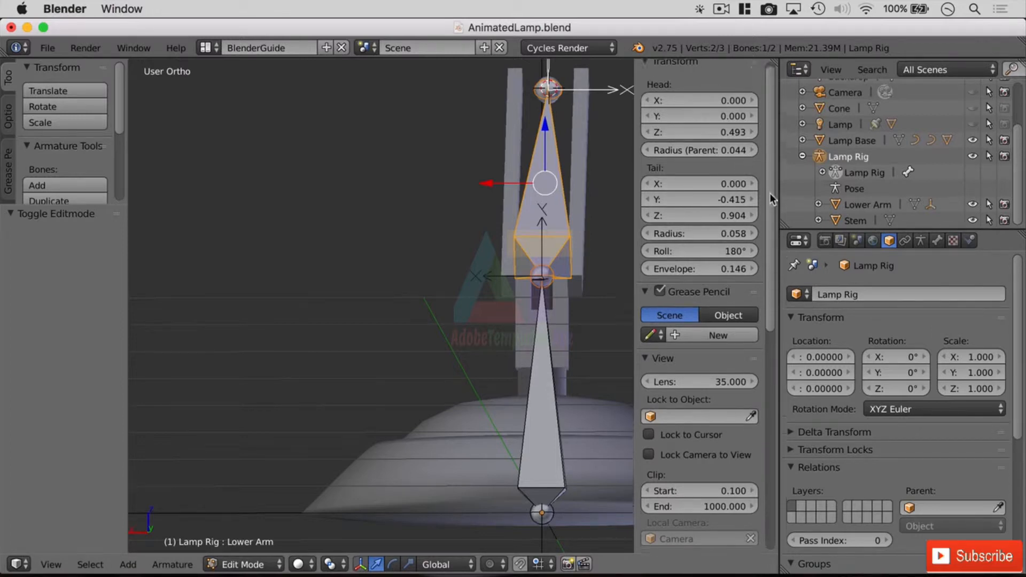
scroll(754, 348, down, 7)
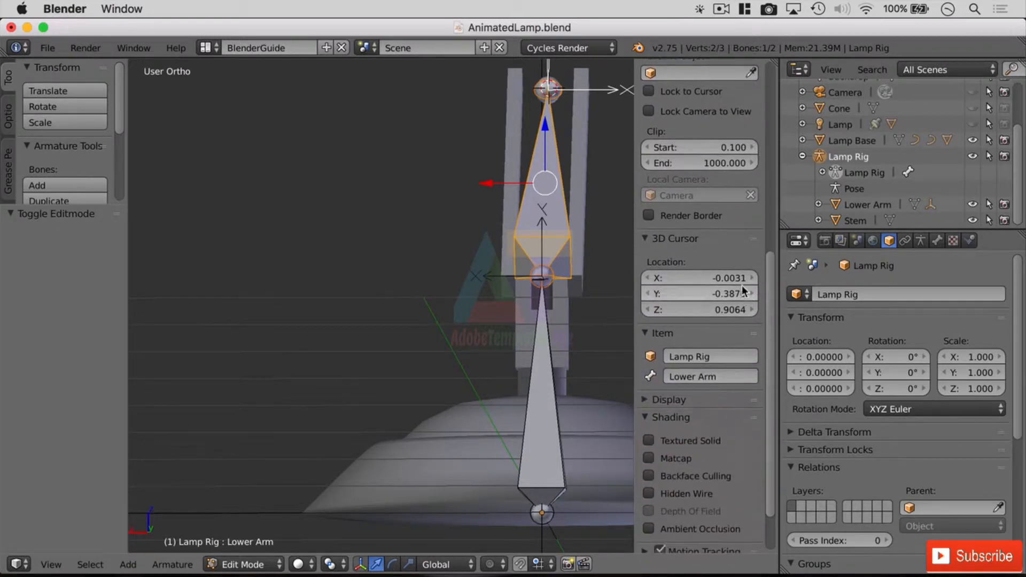
click(732, 277)
text(0)
key(Return)
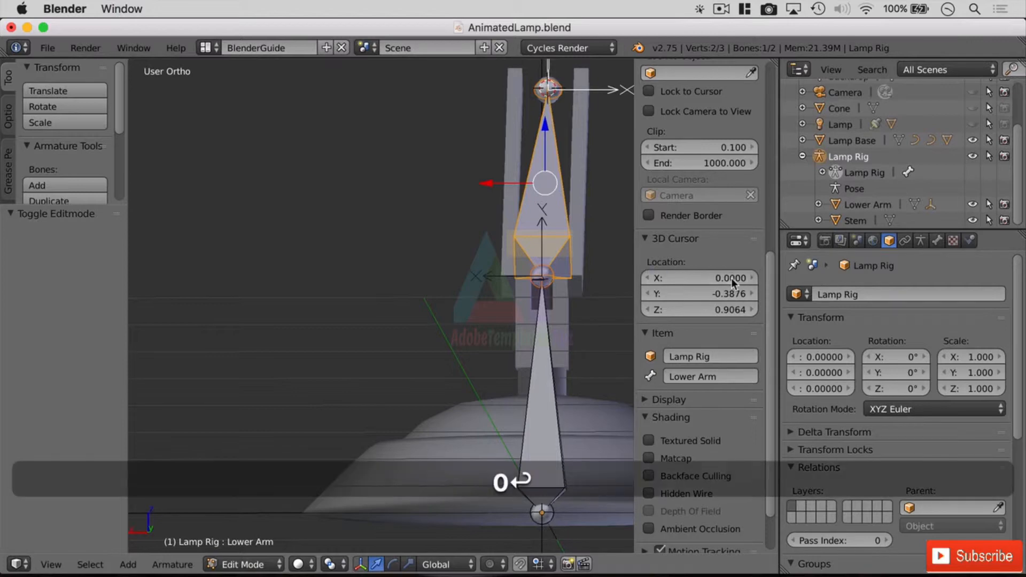
click(727, 292)
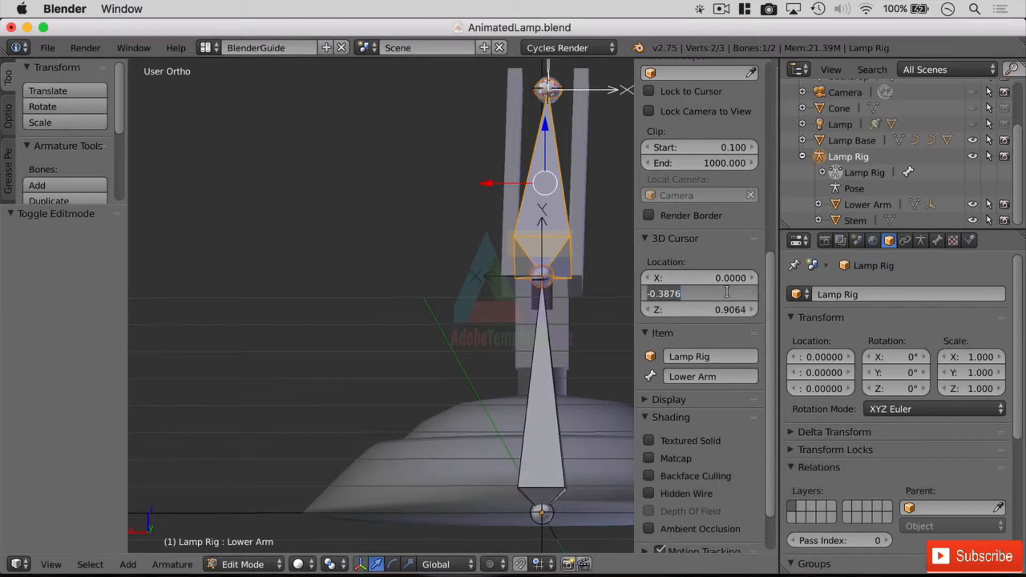
text(0)
key(Return)
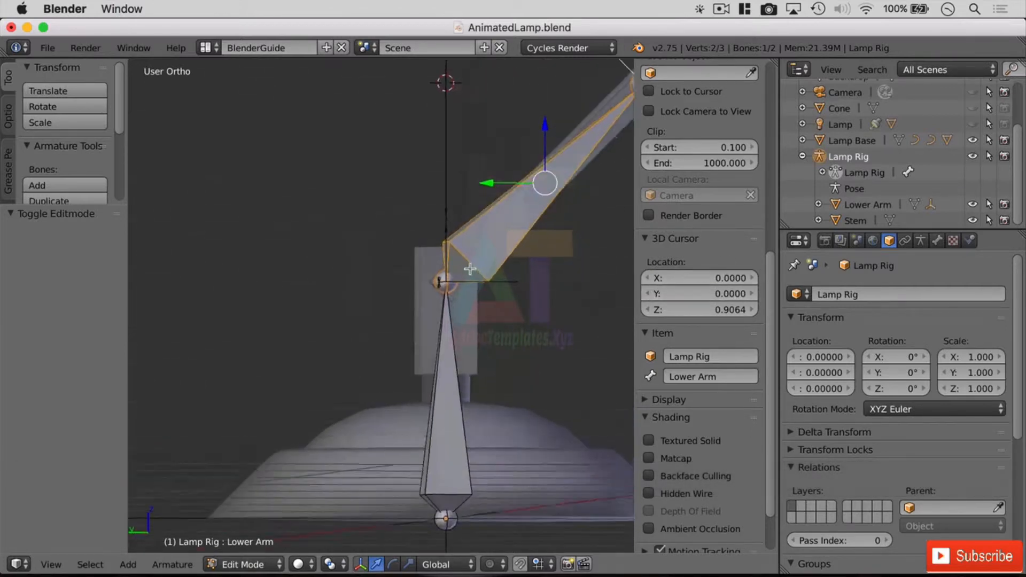
Place the 3D cursor on the Lower Arm bone's upper end joint, at about Y -0.417 and Z 0.904
middle_drag(470, 269, 413, 266)
scroll(513, 217, down, 3)
scroll(658, 150, up, 2)
scroll(556, 161, up, 4)
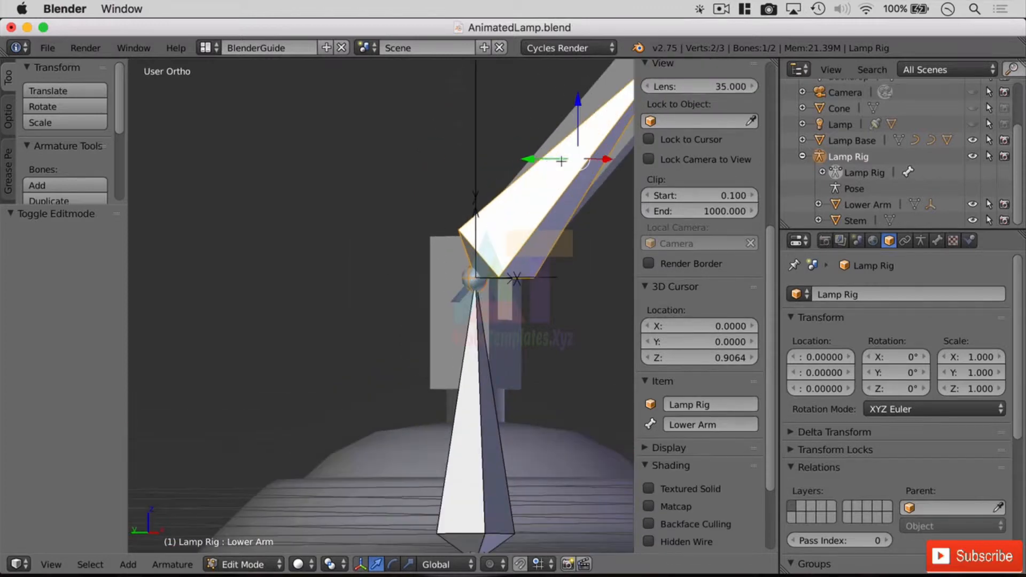
shift+middle_drag(580, 217, 362, 365)
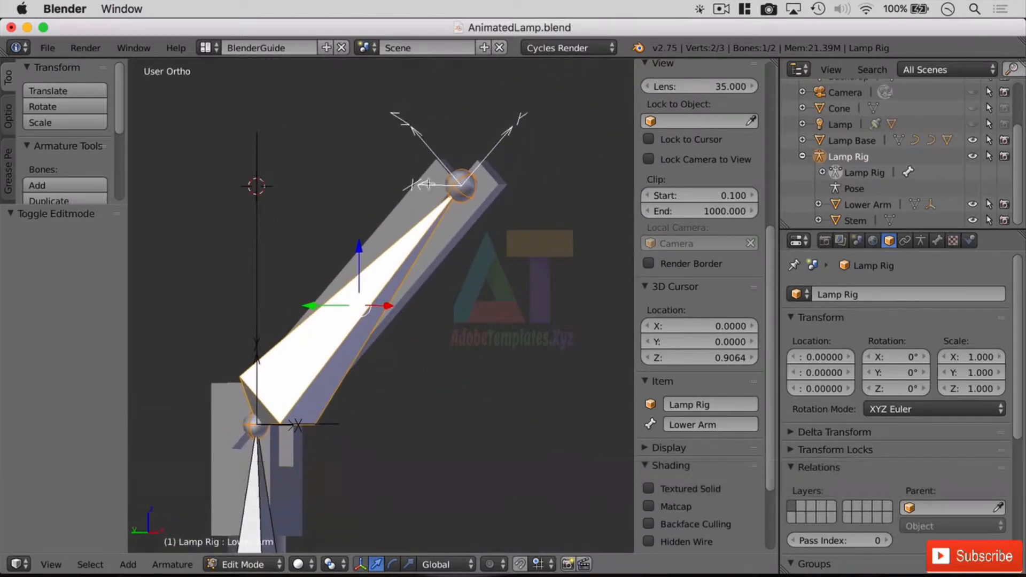
mouse_move(426, 184)
middle_down()
mouse_move(545, 200)
mouse_move(546, 208)
mouse_move(473, 197)
mouse_move(479, 186)
middle_up()
click(479, 187)
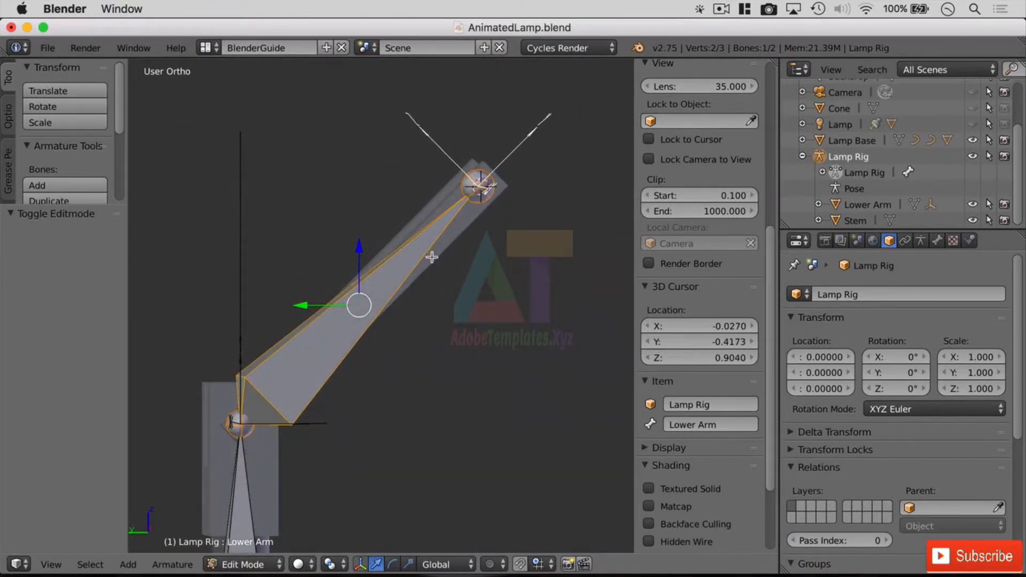
Center the 3D cursor between the two arm bars by setting its X location to 0
middle_drag(432, 257, 614, 321)
click(702, 324)
text(0)
key(Return)
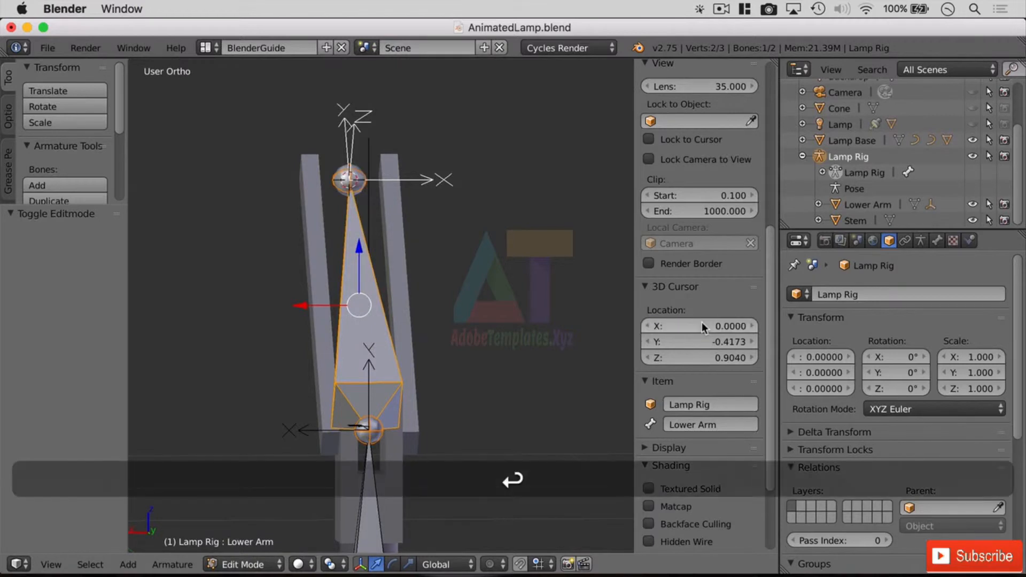
mouse_move(454, 213)
middle_down()
mouse_move(403, 190)
mouse_move(351, 220)
mouse_move(451, 217)
middle_up()
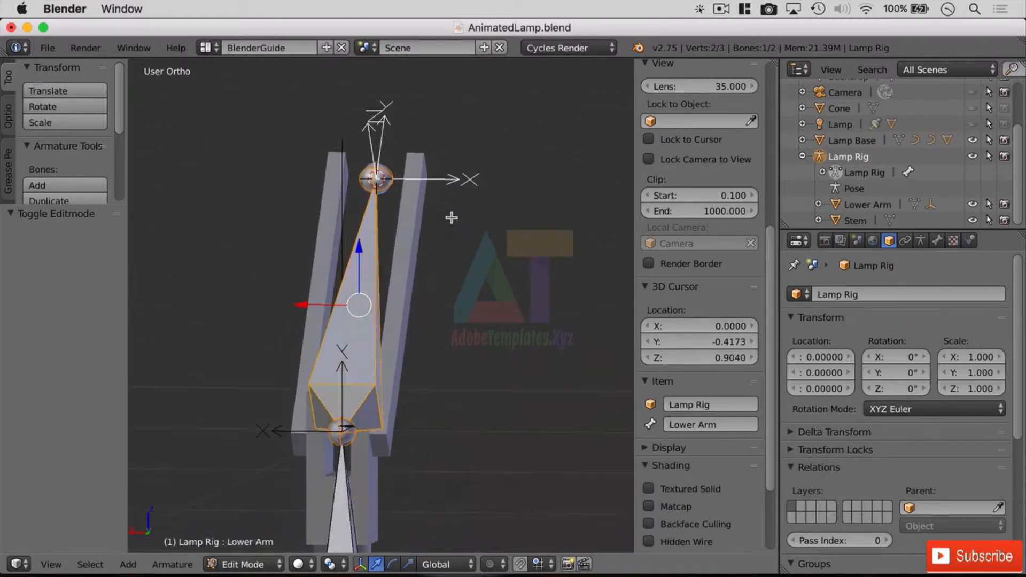
key(shift+a)
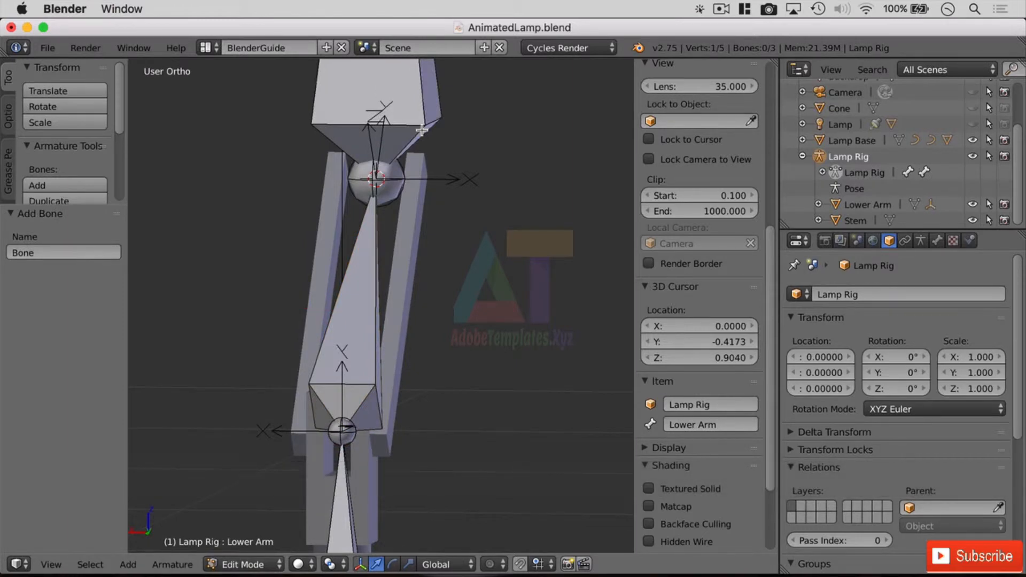
key(super+z)
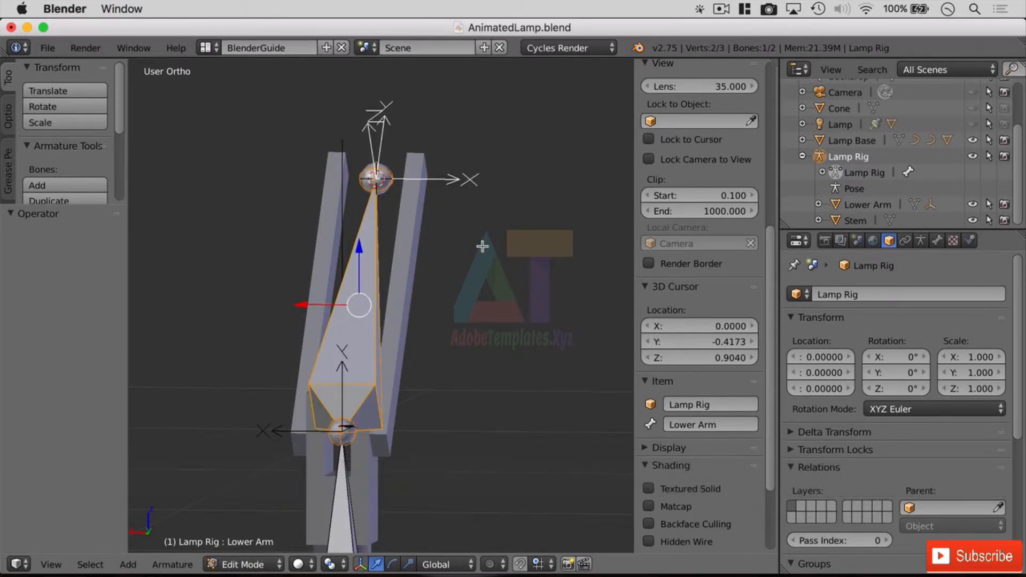
Return the Lamp Rig to Object Mode and add a cube mesh at the 3D cursor on the Lower Arm's upper end
key(Tab)
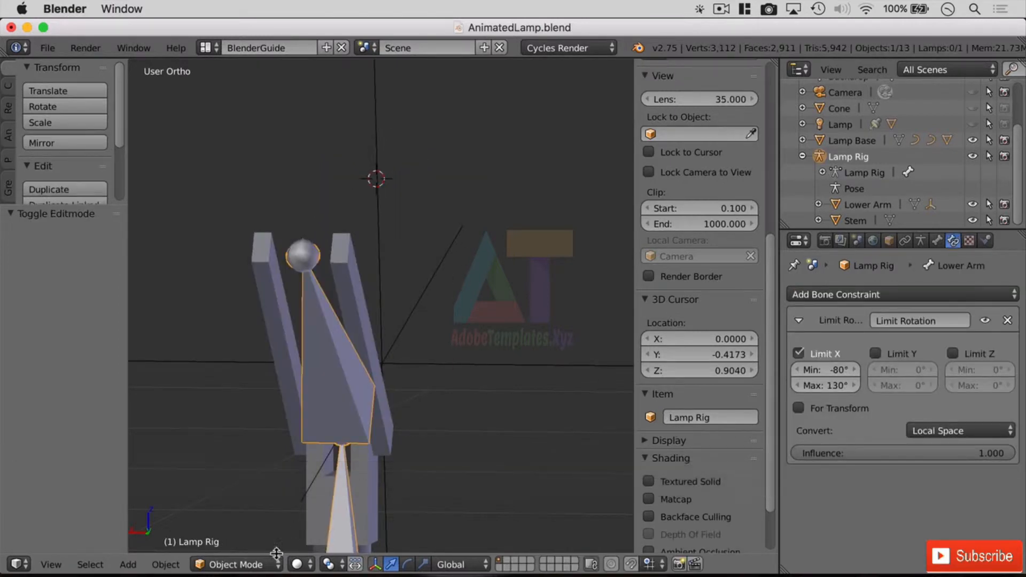
scroll(485, 423, down, 5)
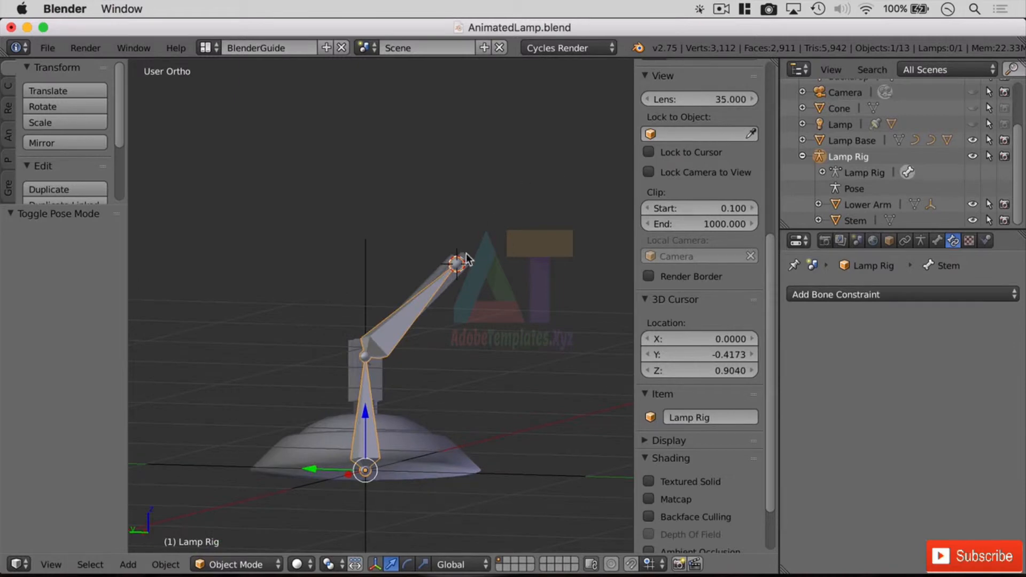
key(shift+a)
mouse_move(460, 257)
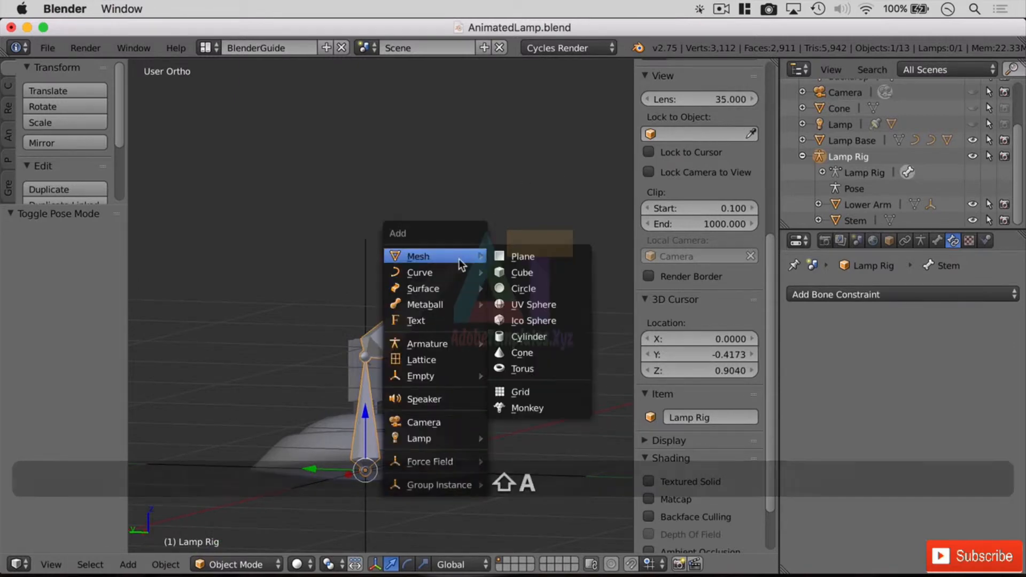
click(528, 271)
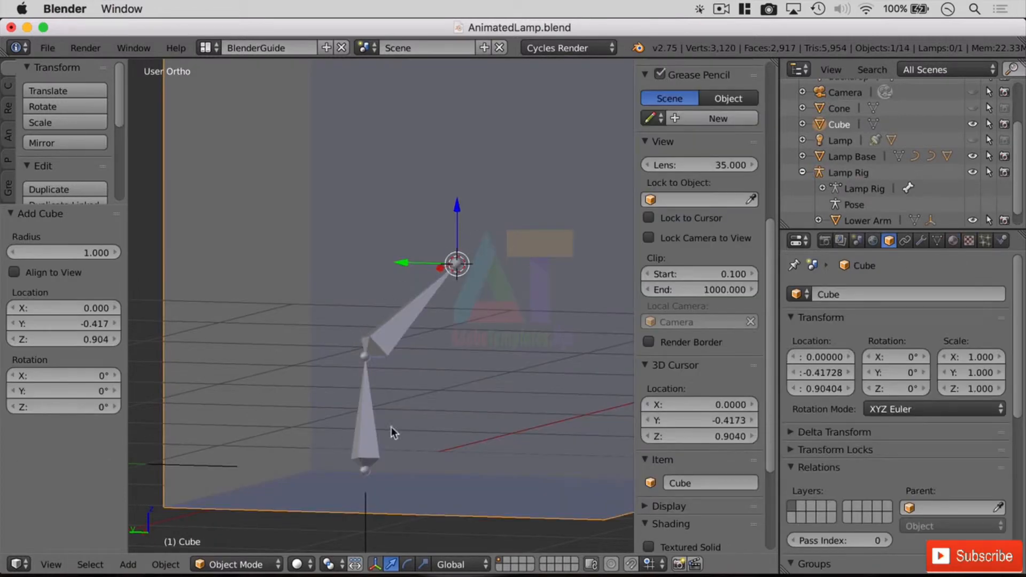
Scale the new cube down by a factor of about 0.05 so it fits between the two Lower Arm bars
key(s)
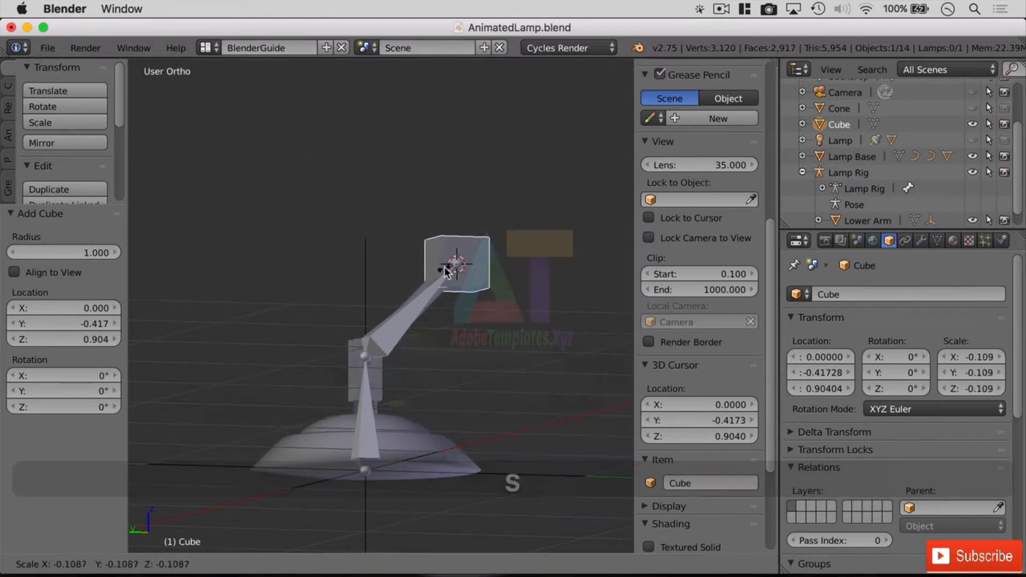
click(452, 267)
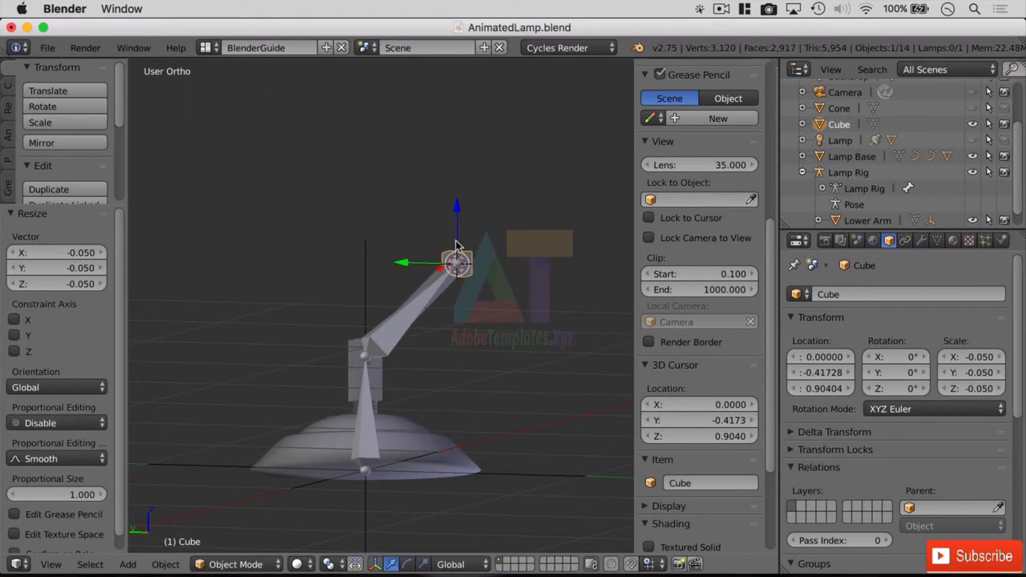
scroll(484, 206, up, 3)
scroll(486, 203, up, 5)
middle_drag(478, 213, 283, 397)
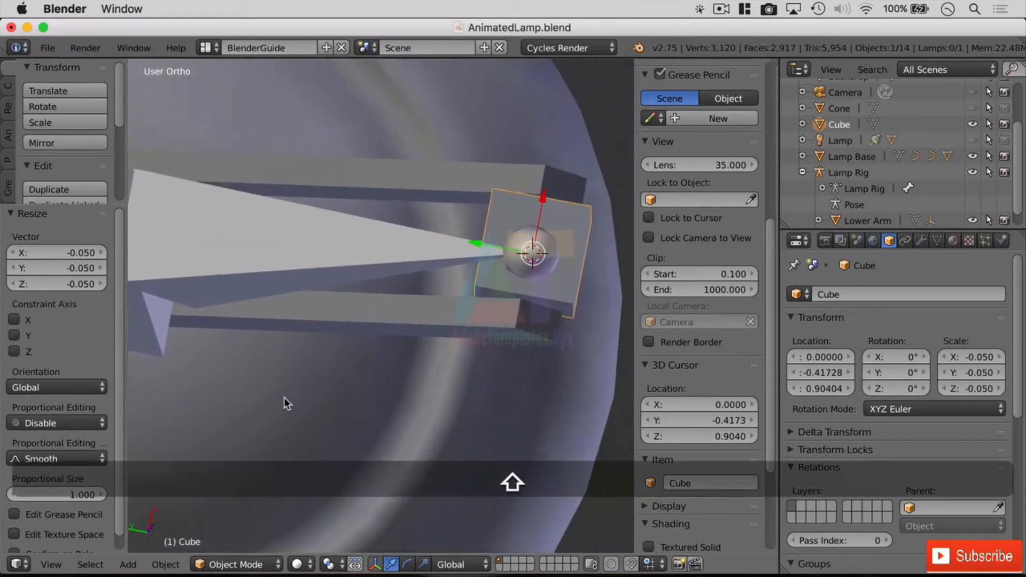
Rotate the small cube 45° about the X axis at the Lower Arm's upper joint
middle_drag(468, 301, 487, 233)
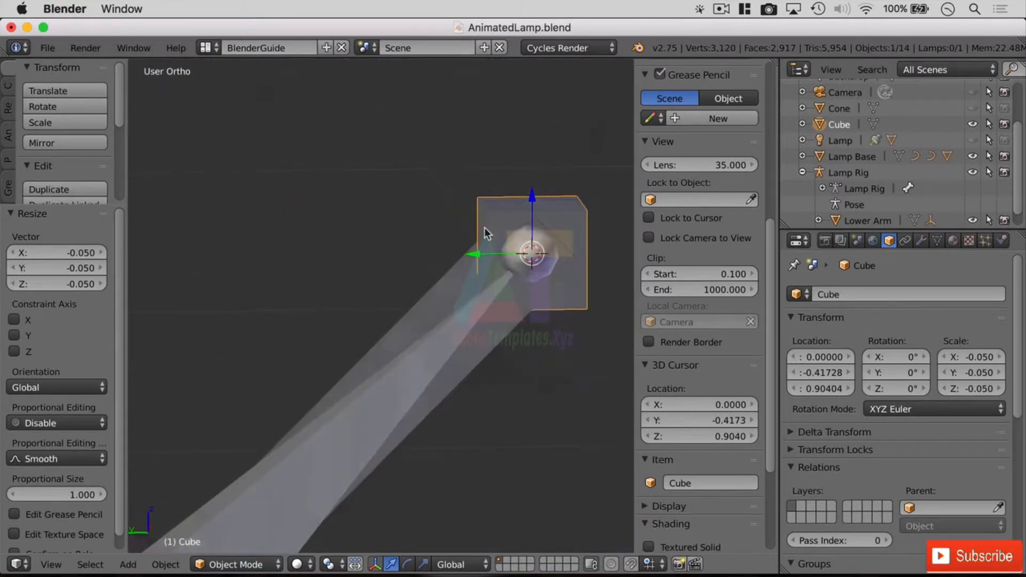
right_click(521, 199)
right_click(518, 196)
key(r)
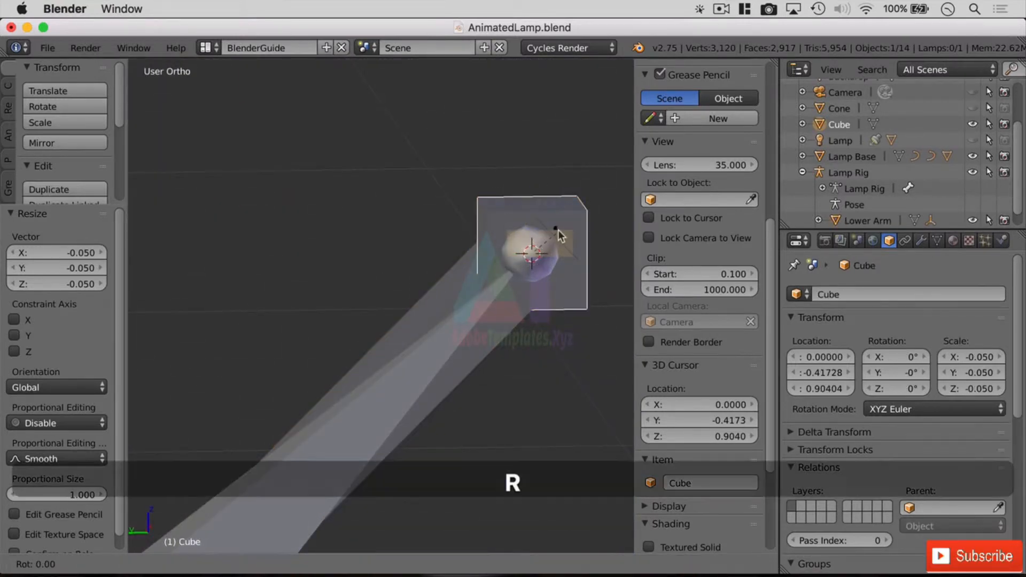
text(x)
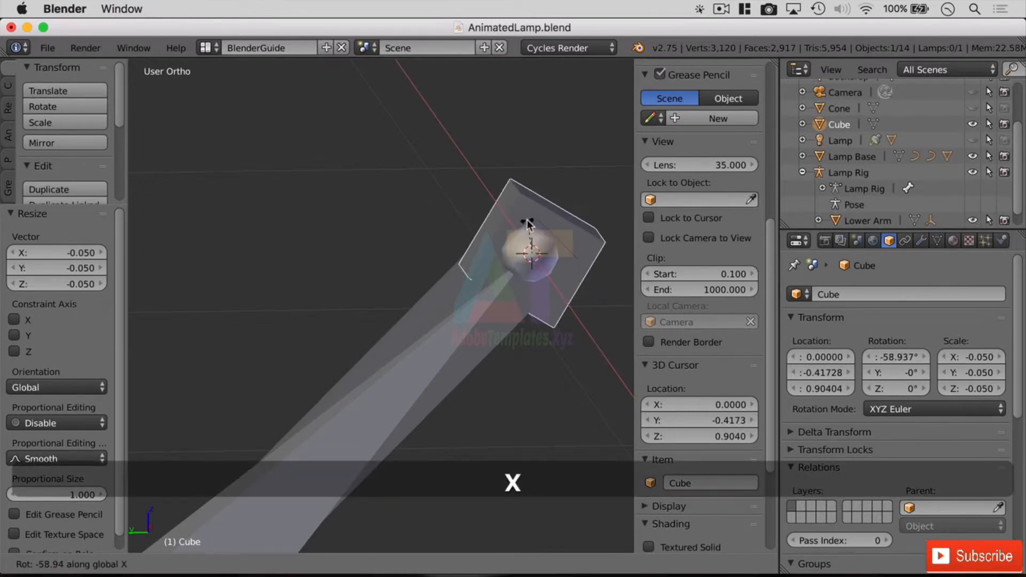
text(45)
key(Return)
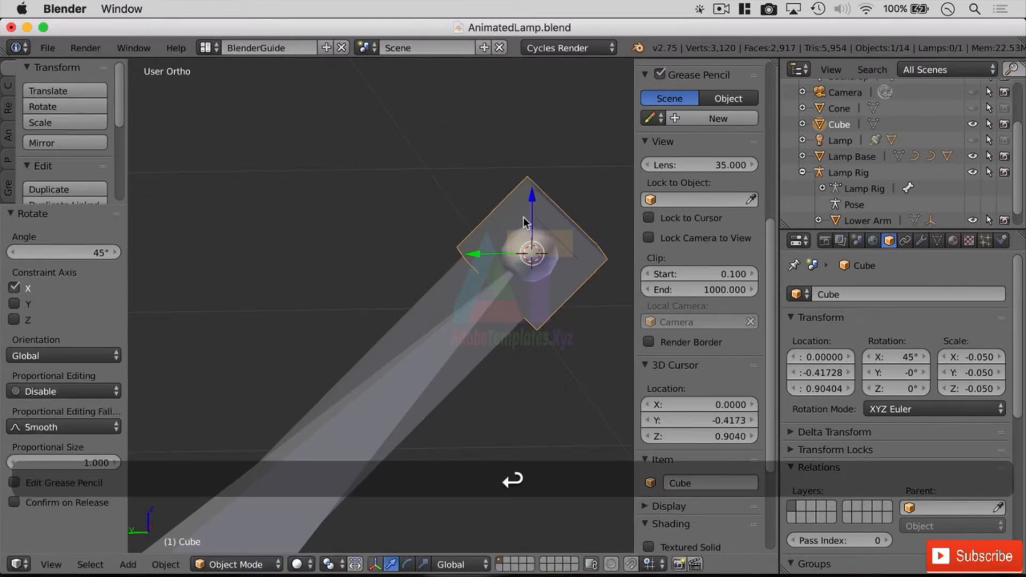
In Edit Mode, stretch the cube into a long bar by moving its upper face about 0.54 in both Y and Z along its local Y axis
middle_drag(389, 278, 438, 272)
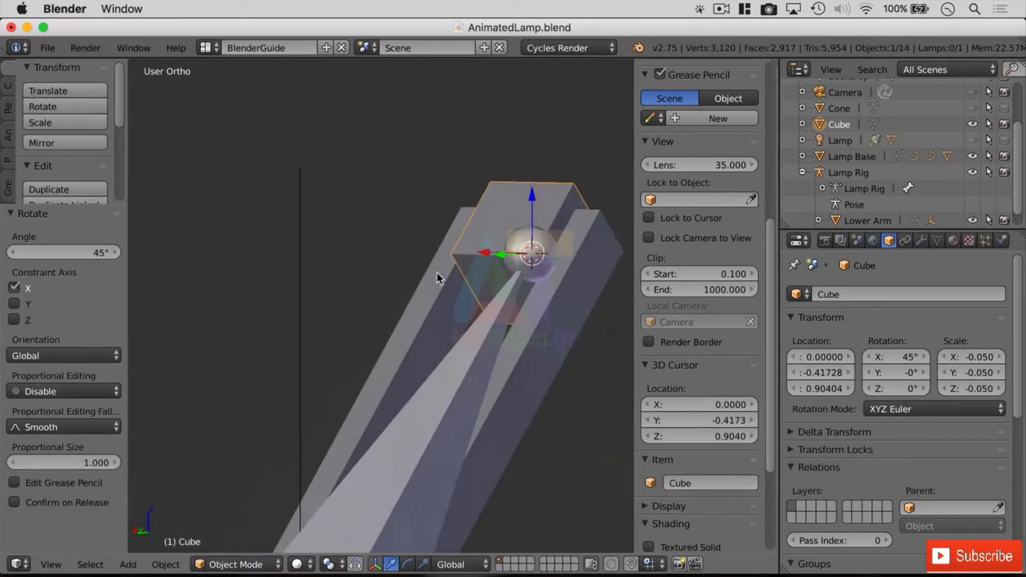
key(Tab)
right_click(503, 225)
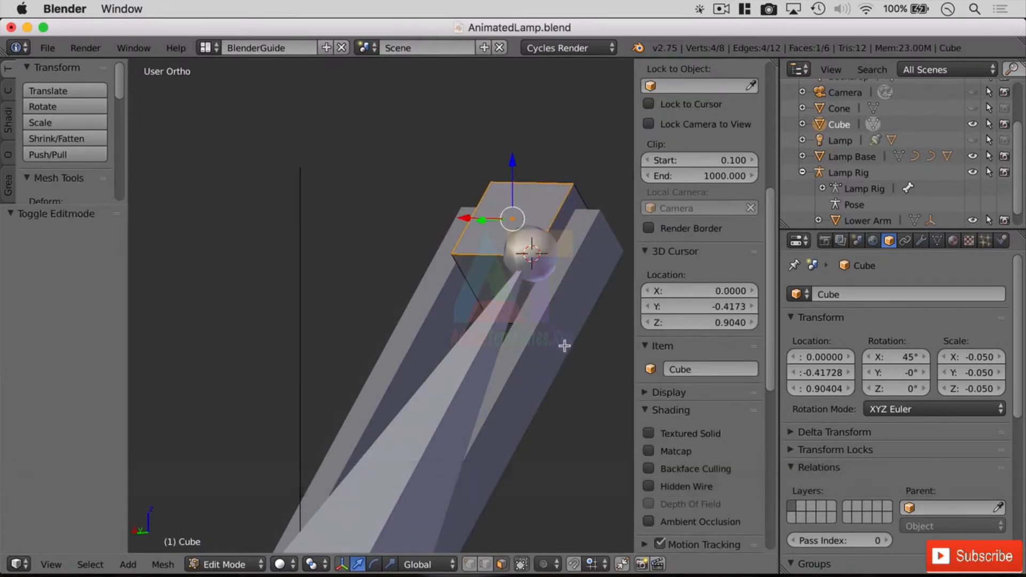
scroll(492, 415, down, 3)
scroll(492, 415, down, 3)
scroll(473, 356, down, 2)
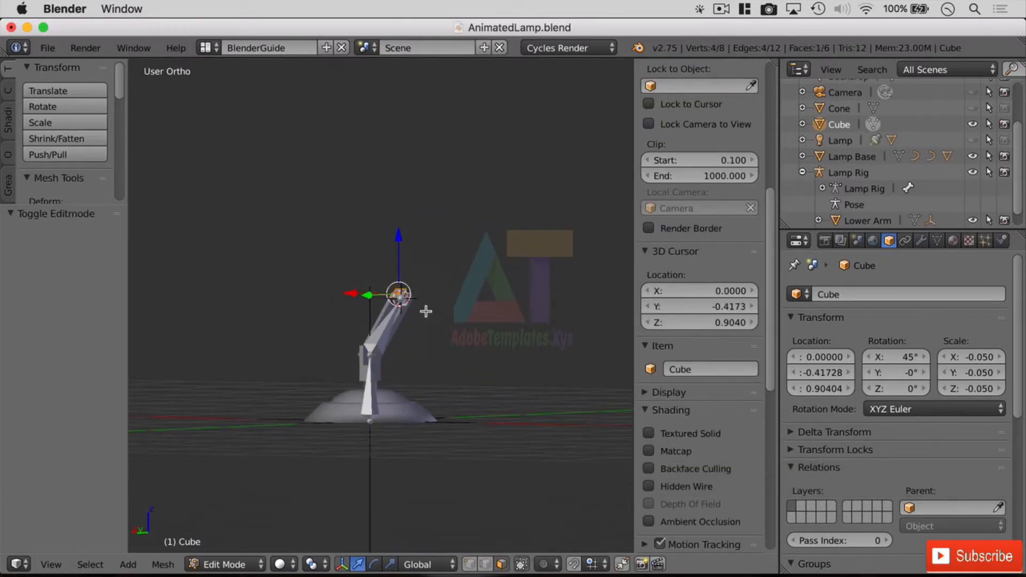
key(g)
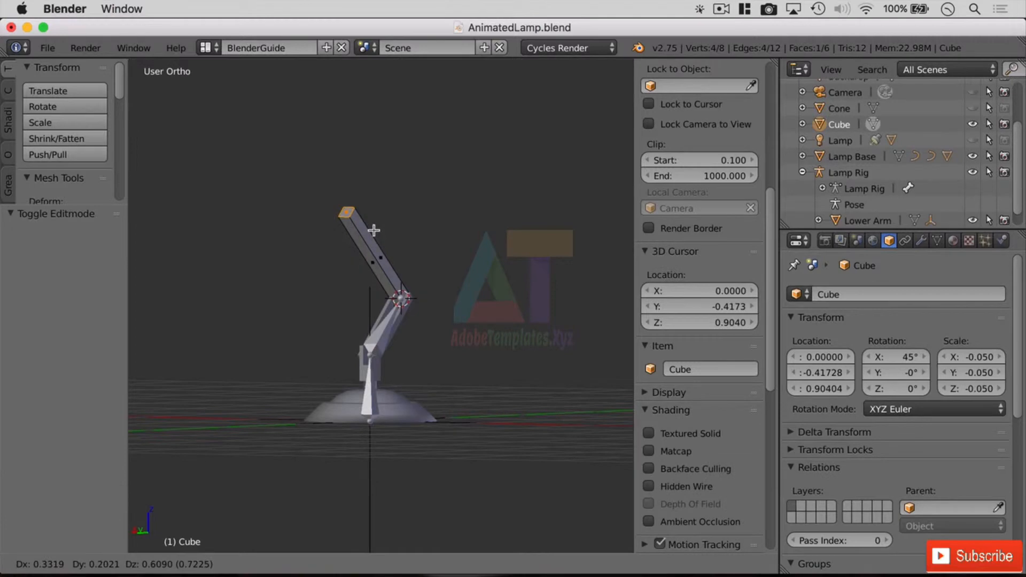
key(y)
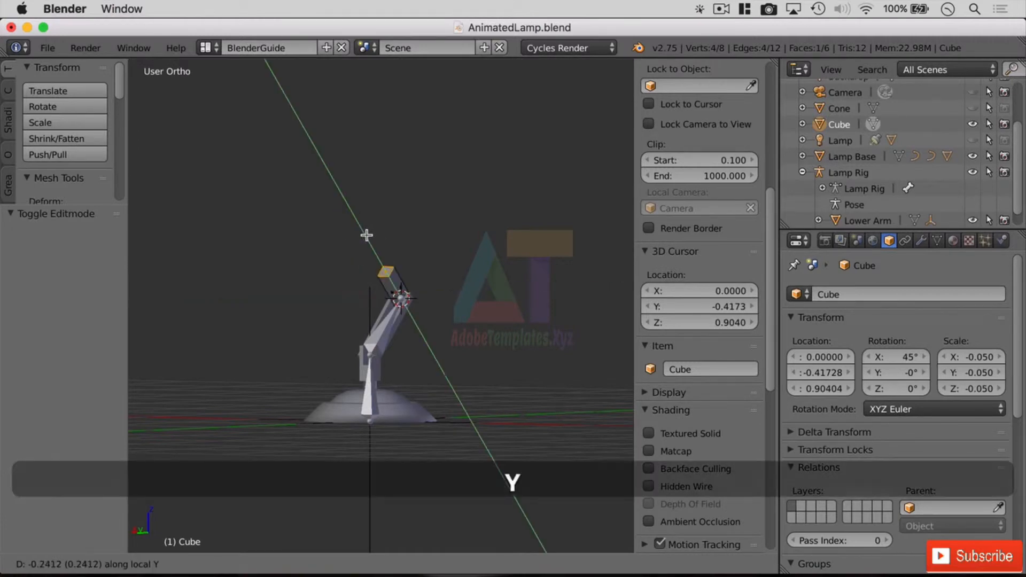
click(370, 245)
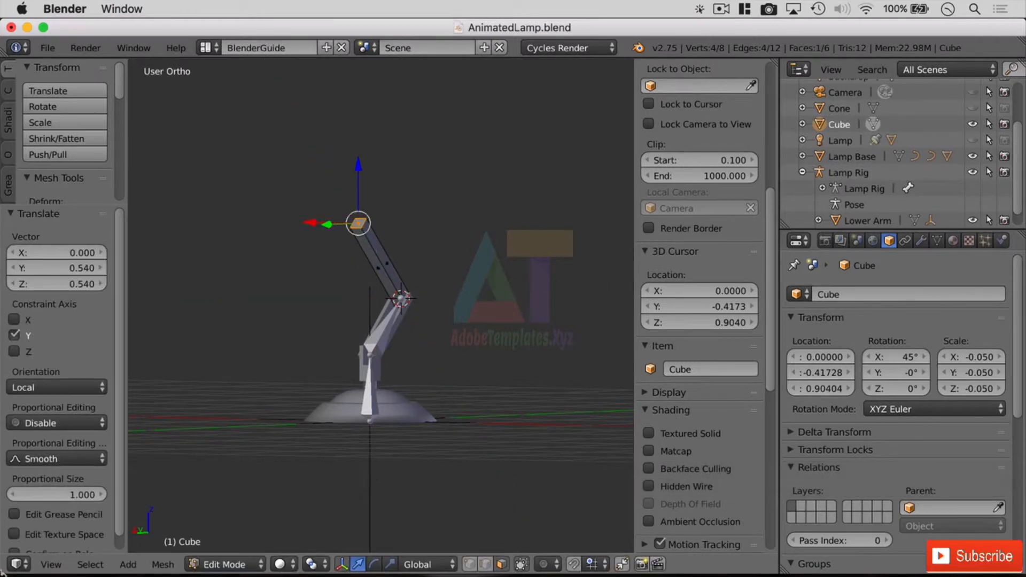
From the right side view, lengthen the bar by moving its end face along its local Y axis, about 0.03 in both Y and Z
click(63, 564)
click(173, 419)
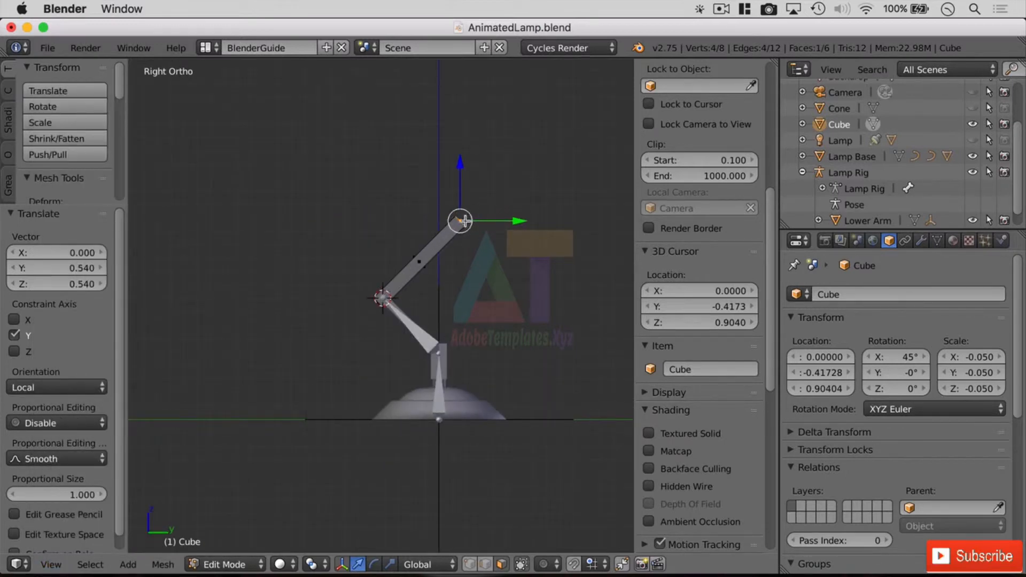
key(g)
key(y)
key(y)
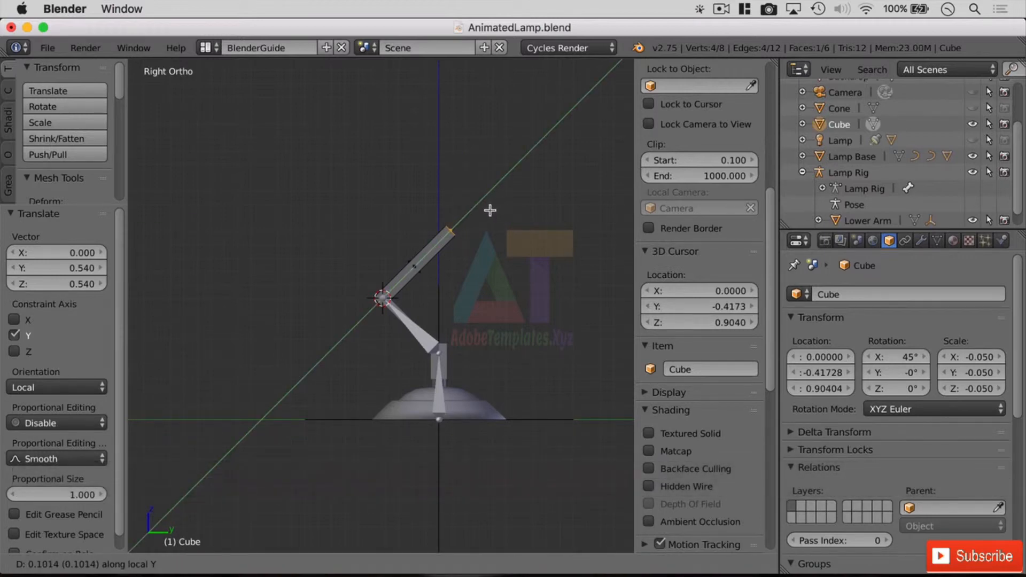
click(501, 196)
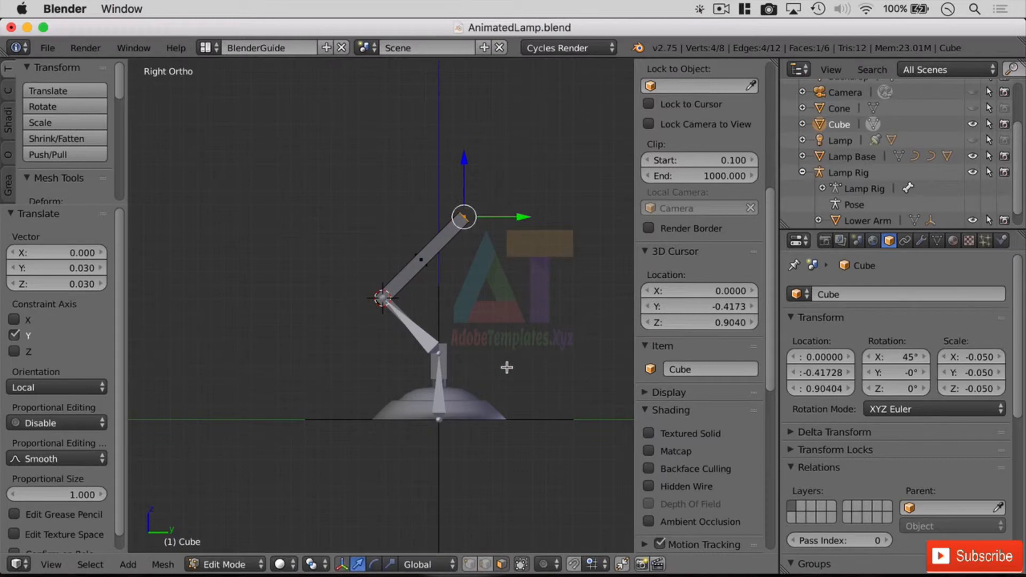
Extrude a bone from the Lower Arm bone's upper joint to the bar's far end, about 0.574 in Y and 0.567 in Z, with X locked
middle_drag(573, 241, 464, 331)
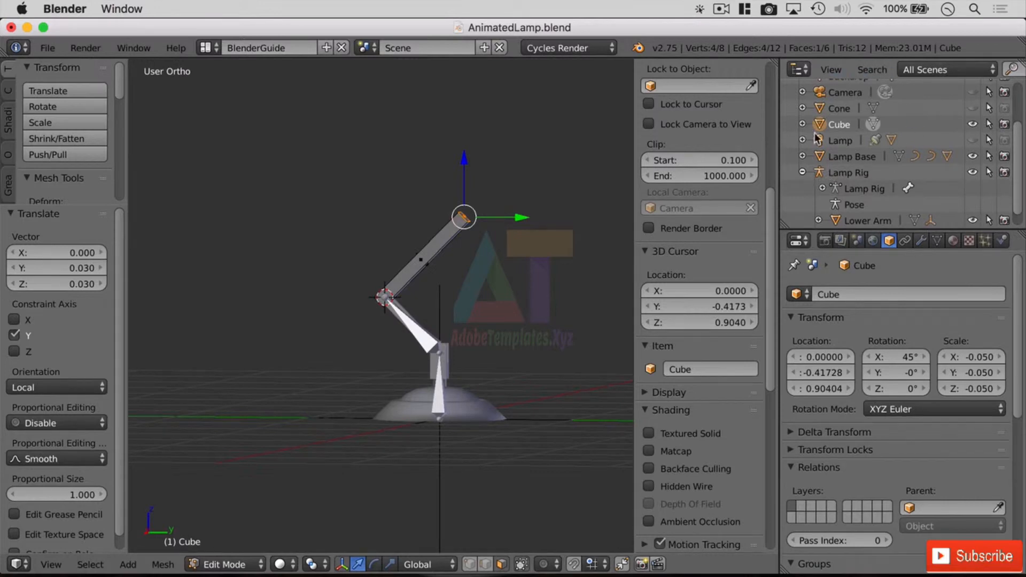
scroll(855, 155, down, 1)
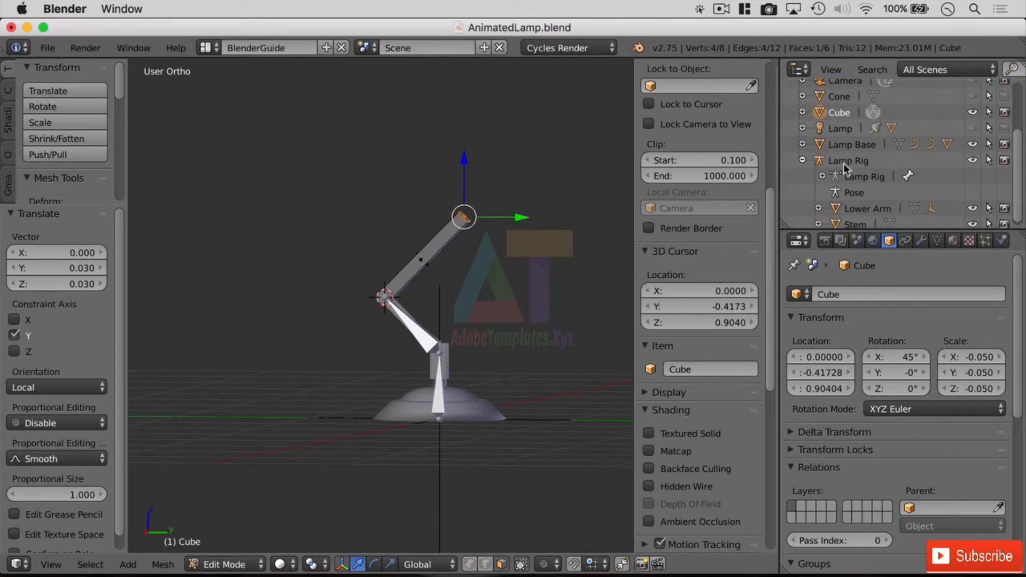
click(844, 161)
key(Tab)
right_click(386, 298)
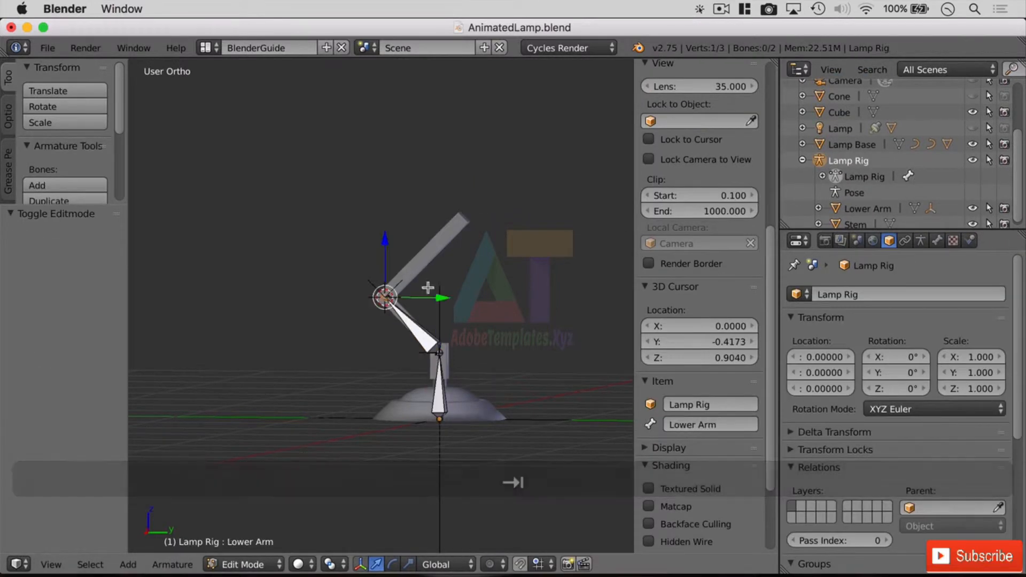
key(e)
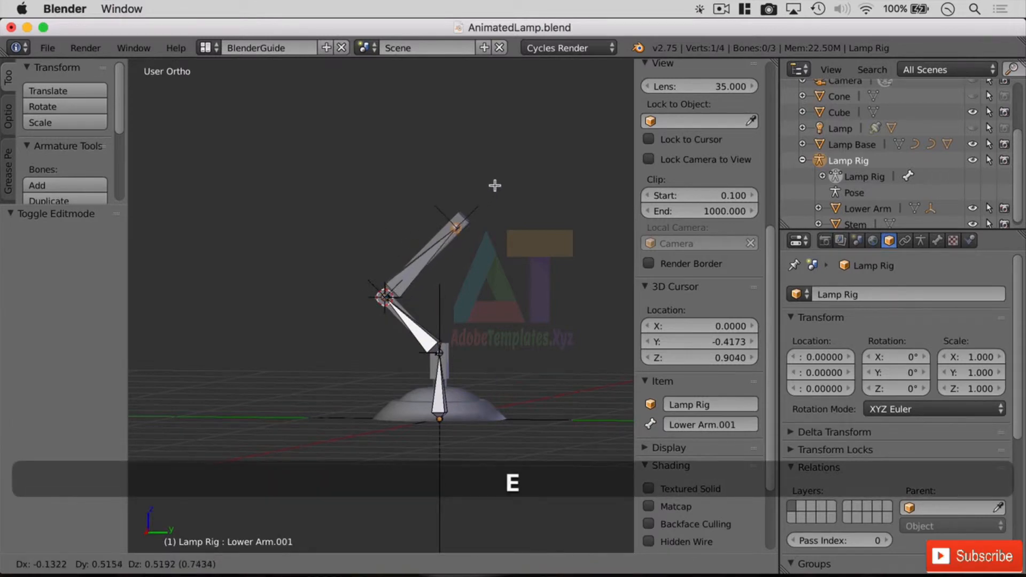
key(shift+x)
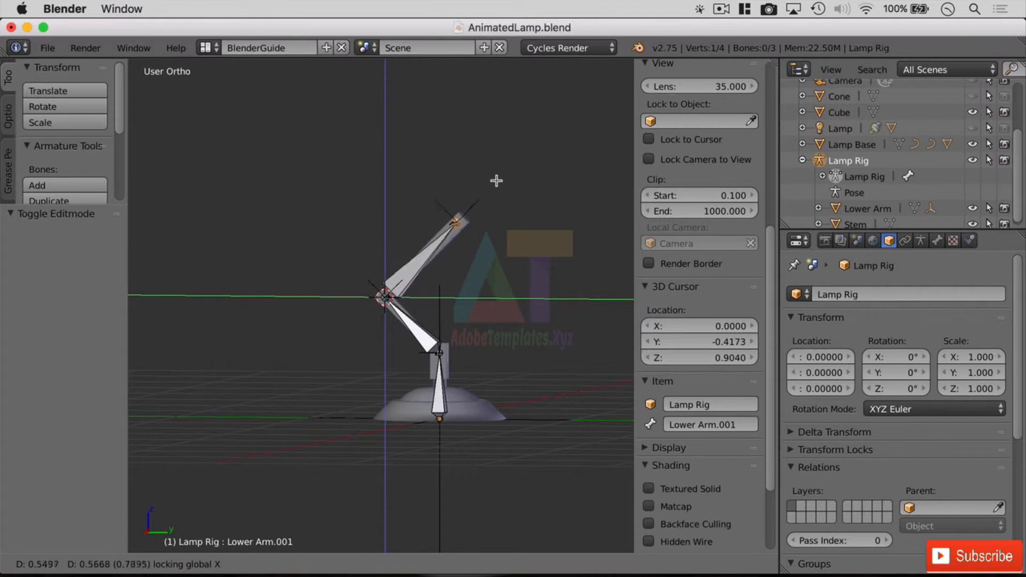
click(499, 180)
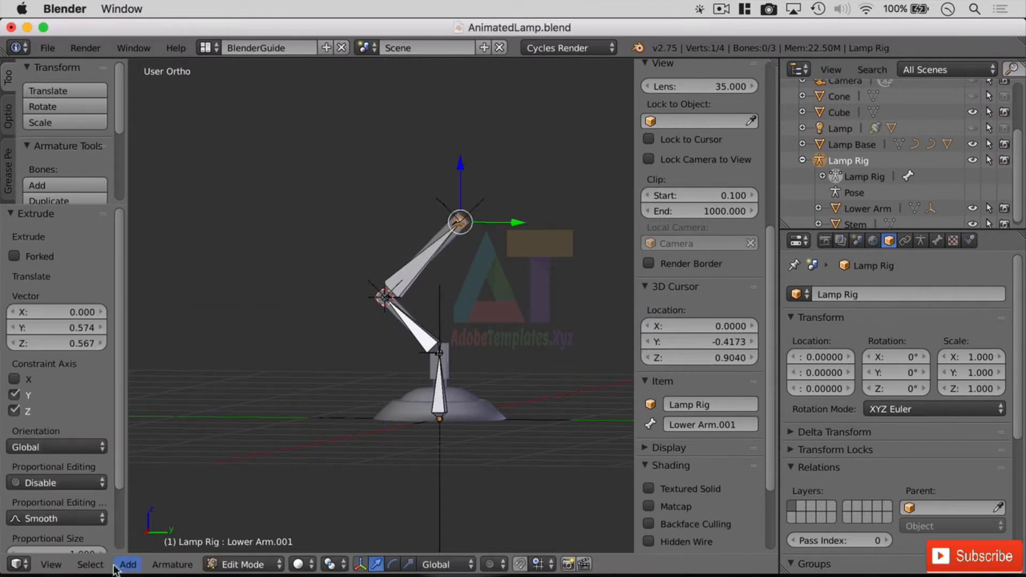
From the left side view, shift the new bone's end joint about -0.010 along Y to center it in the bar
click(53, 564)
click(182, 410)
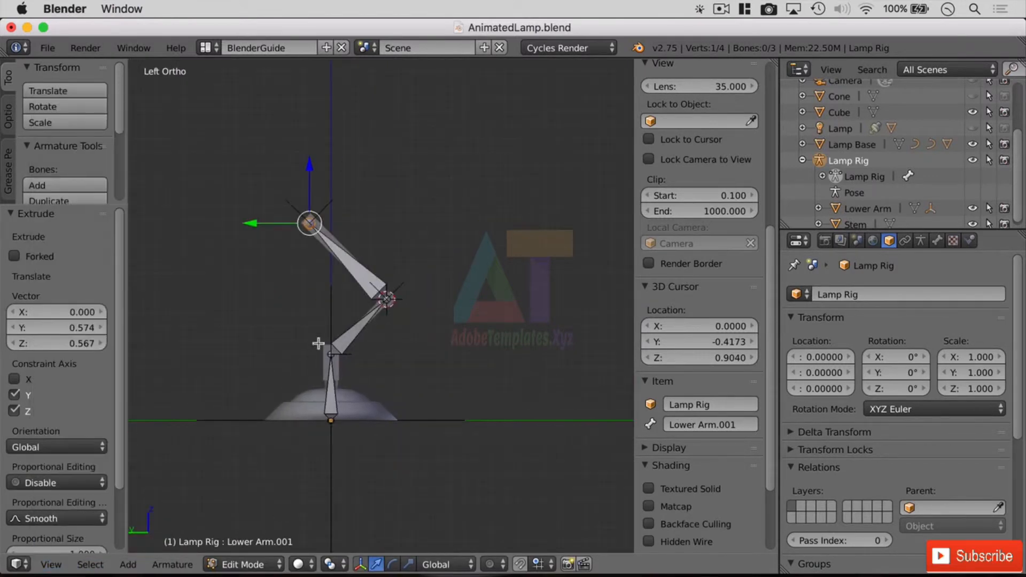
scroll(279, 190, up, 5)
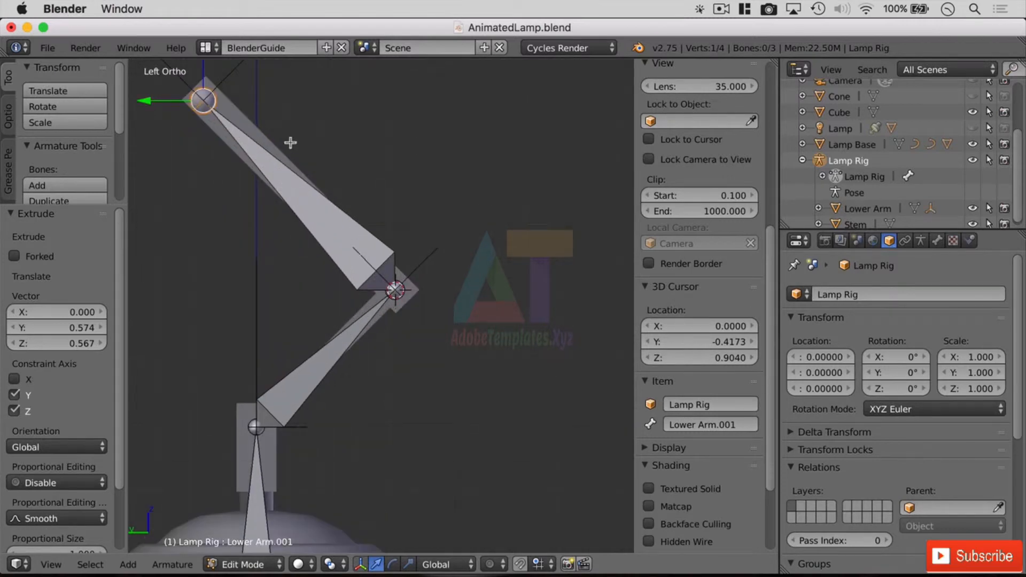
shift+middle_drag(291, 143, 417, 264)
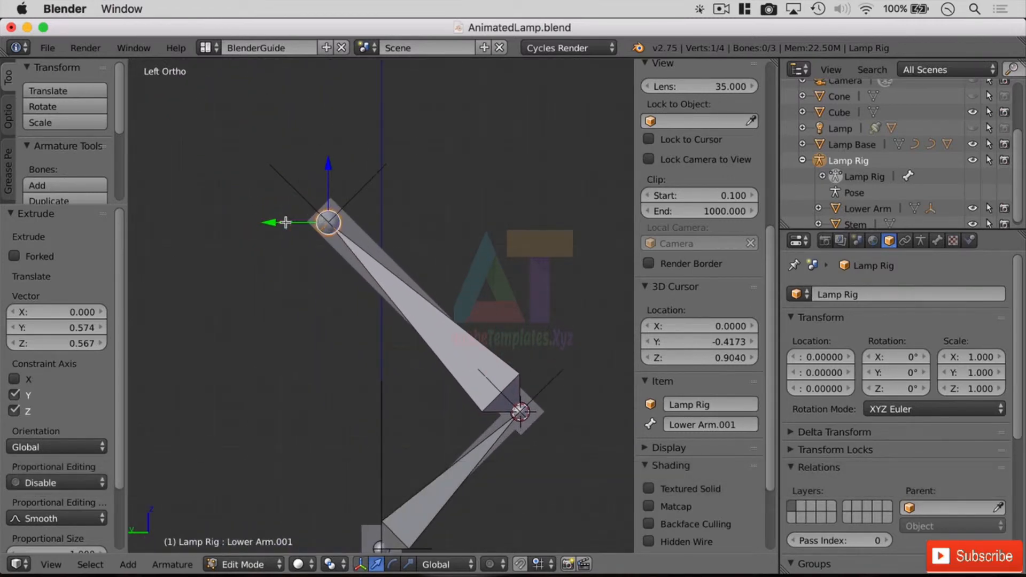
drag(272, 222, 275, 222)
Put the Lamp Rig in Pose Mode and parent the cube bar to the newly extruded bone with the Bone option
click(243, 564)
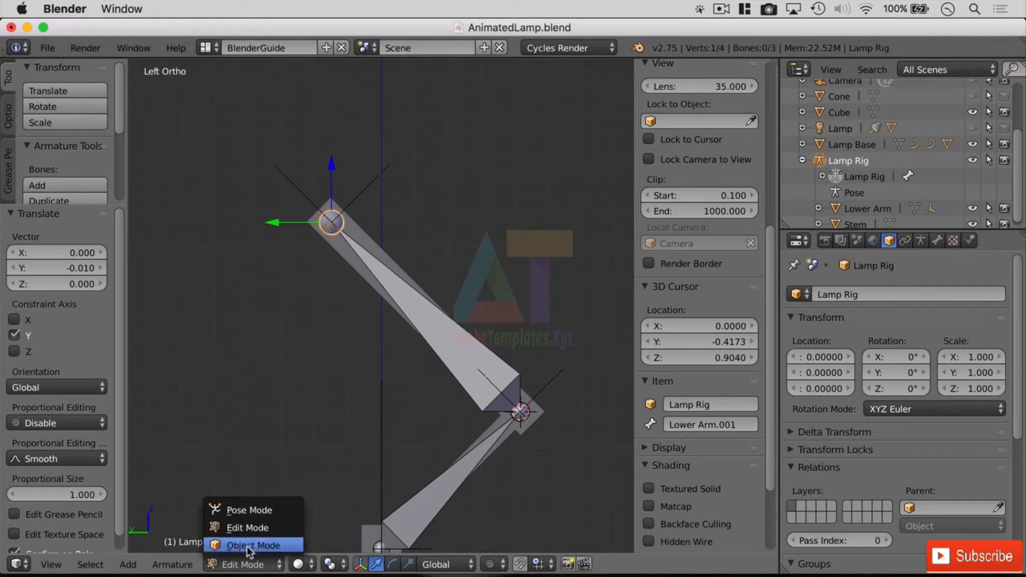
click(268, 509)
key(Tab)
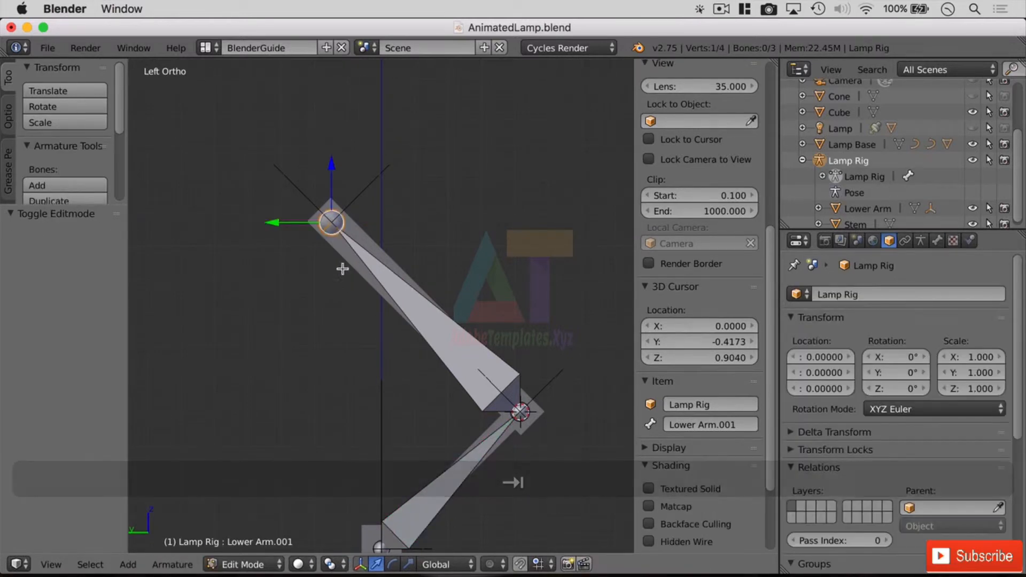
key(Tab)
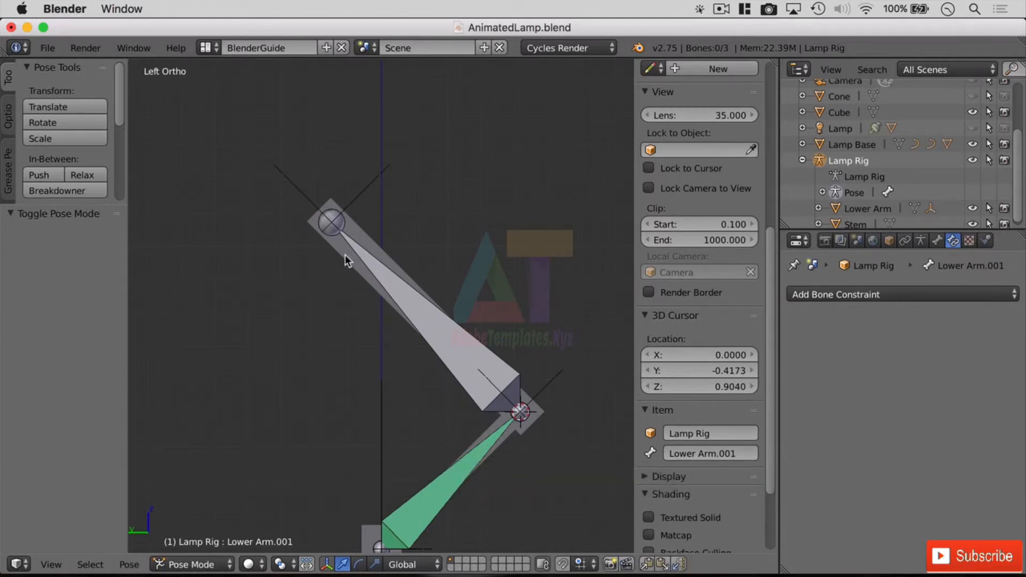
right_click(345, 254)
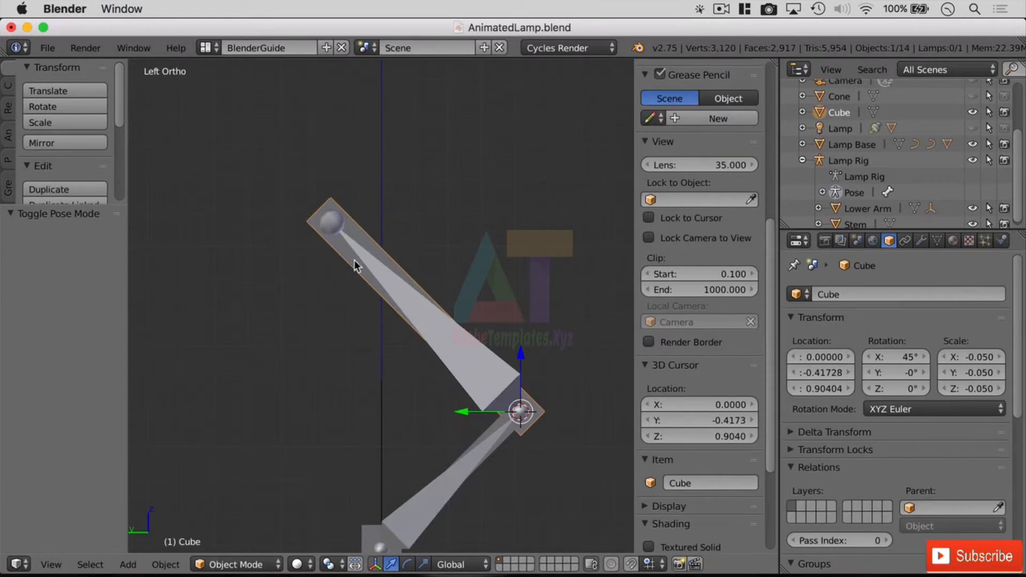
shift+right_click(472, 347)
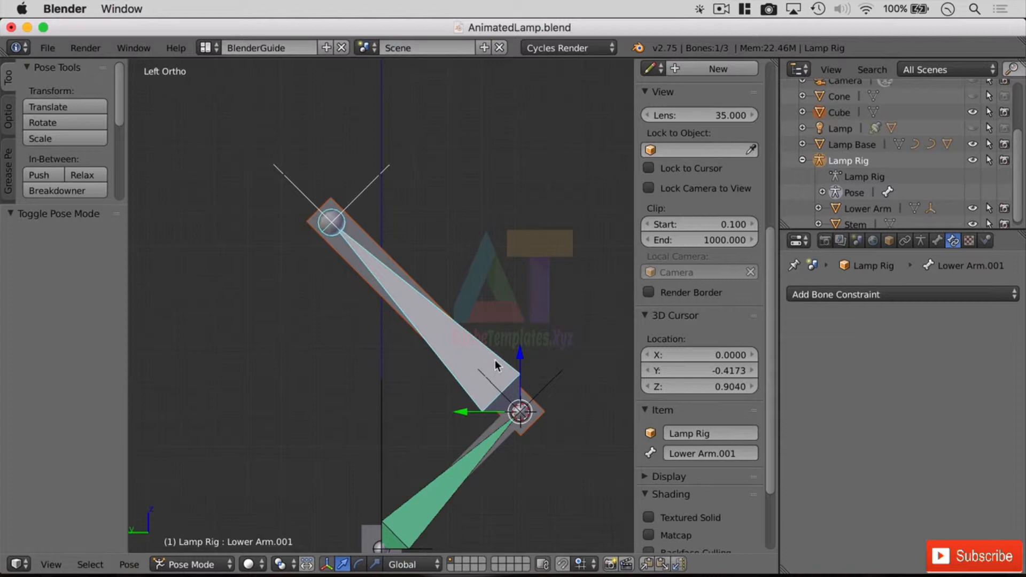
key(ctrl+p)
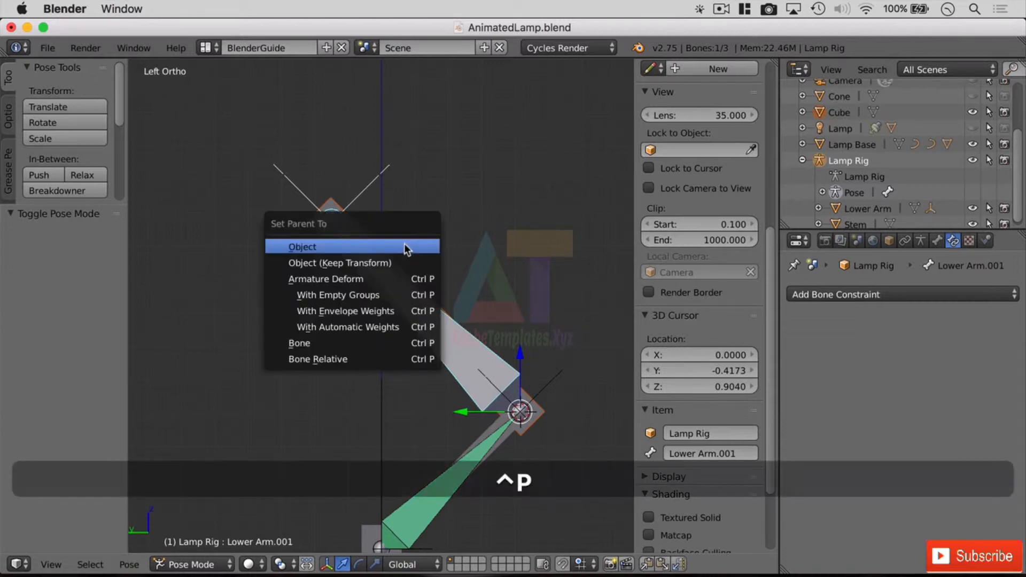
click(332, 343)
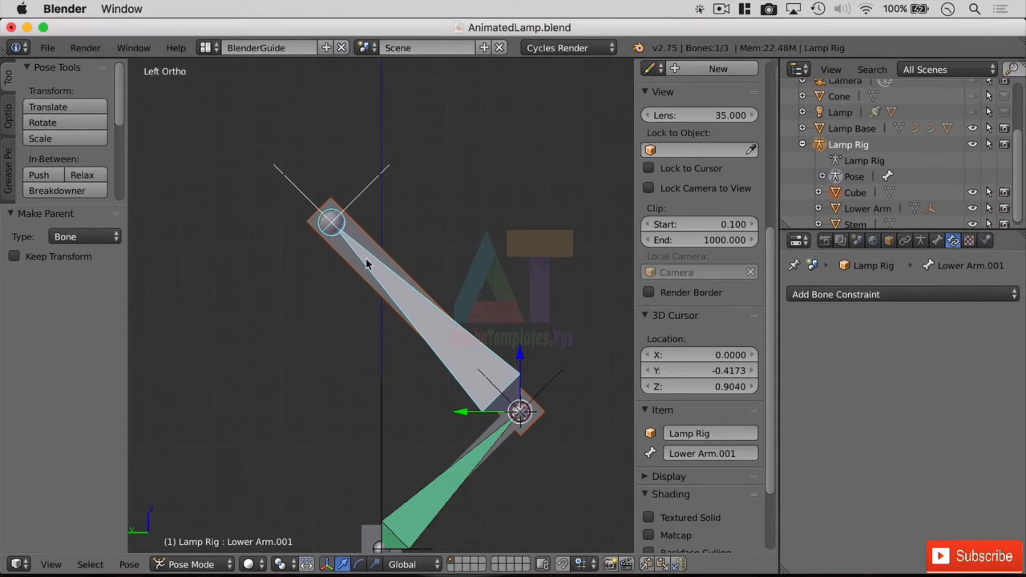
Rename the Cube object under the Lamp Rig as Upper Arm
double_click(853, 192)
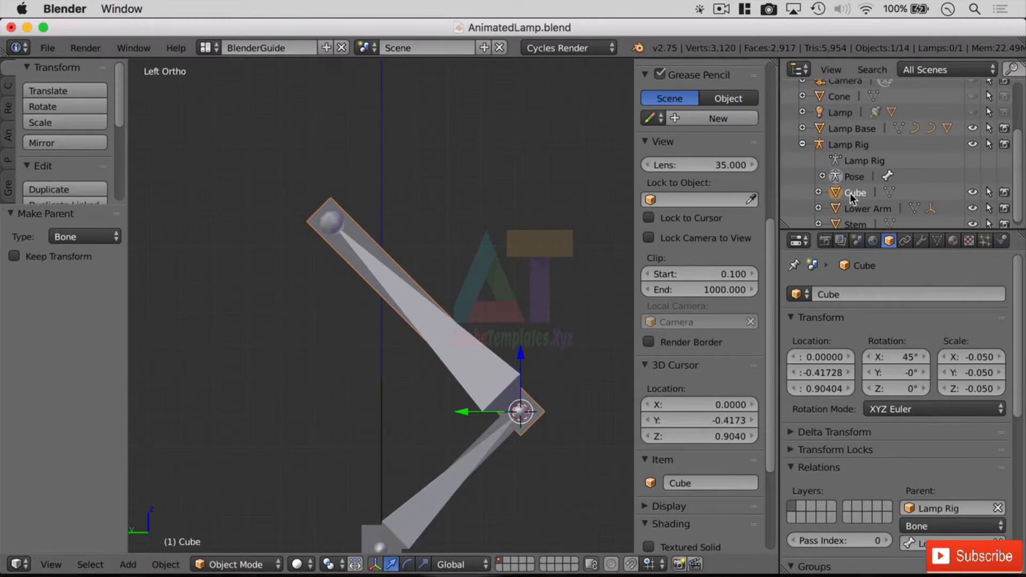
text(UPP)
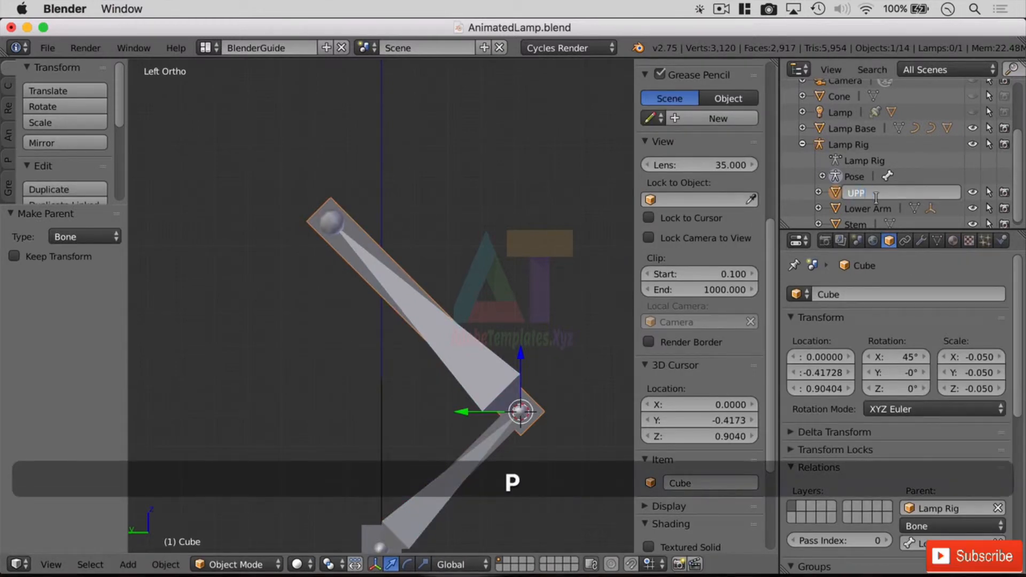
key(BackSpace)
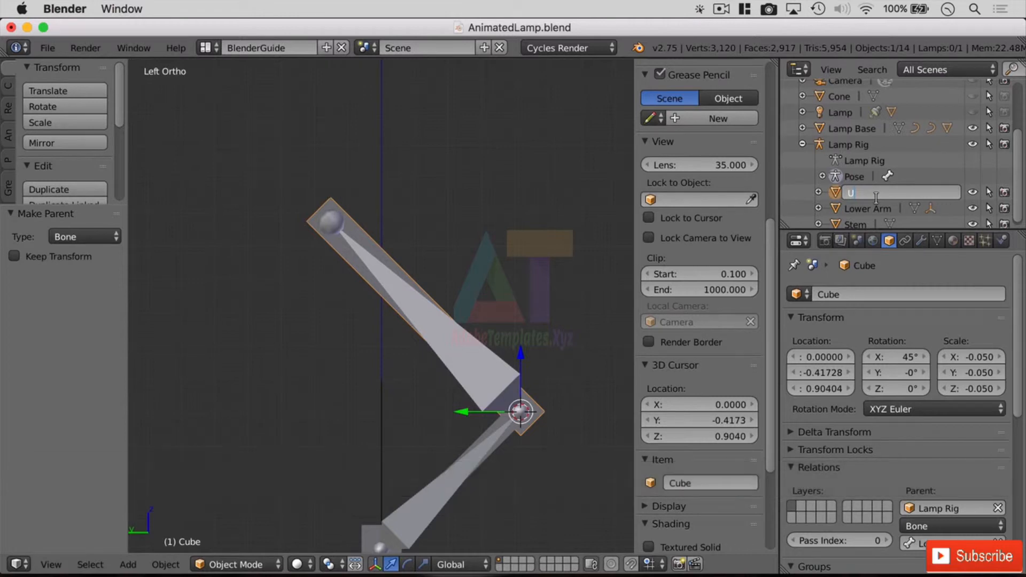
text(pper Arm)
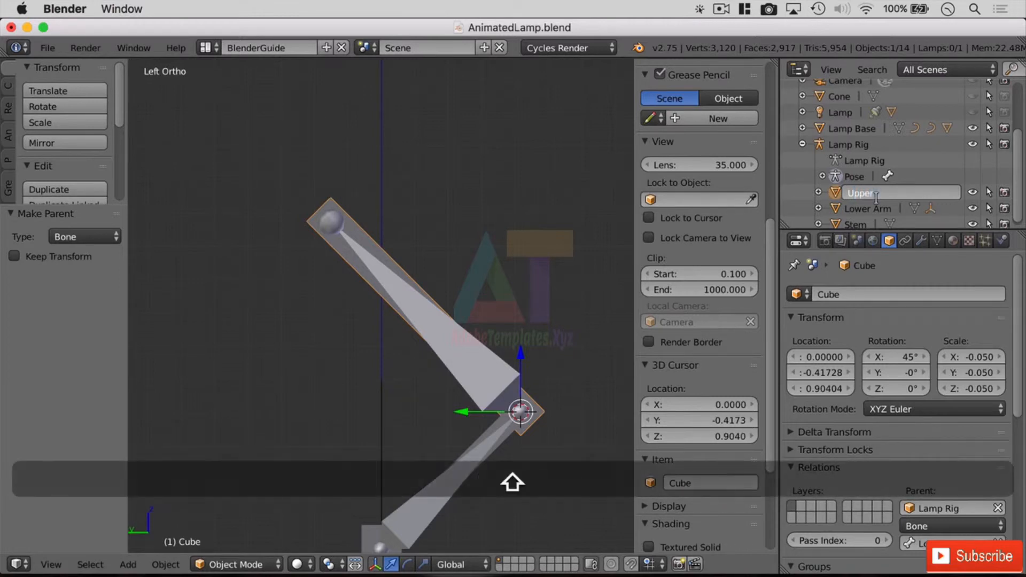
key(Return)
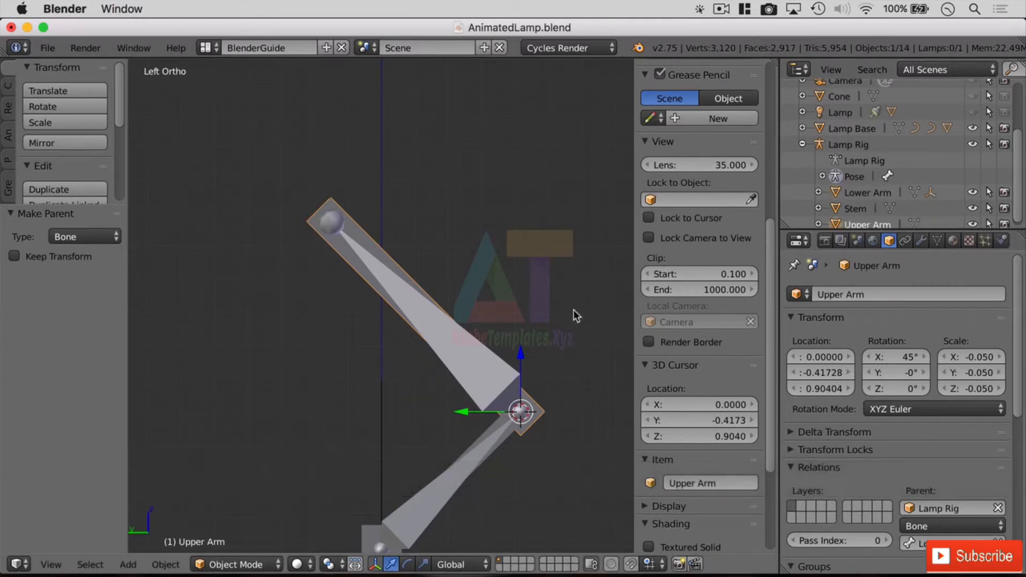
Select the newly extruded bone Lower Arm.001 in the Lamp Rig and rename it as Upper Arm
right_click(481, 354)
click(937, 241)
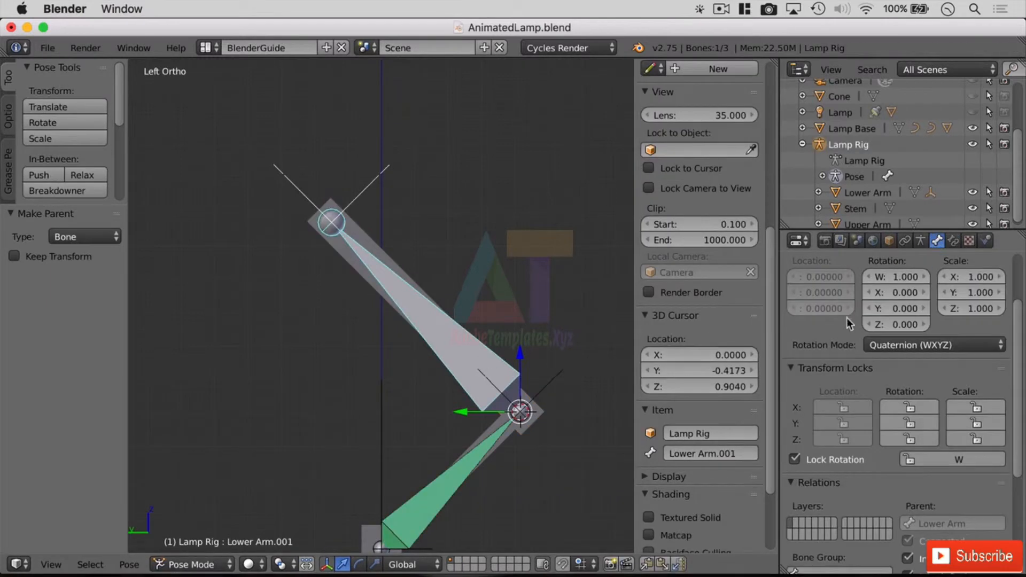
scroll(886, 300, up, 5)
click(896, 293)
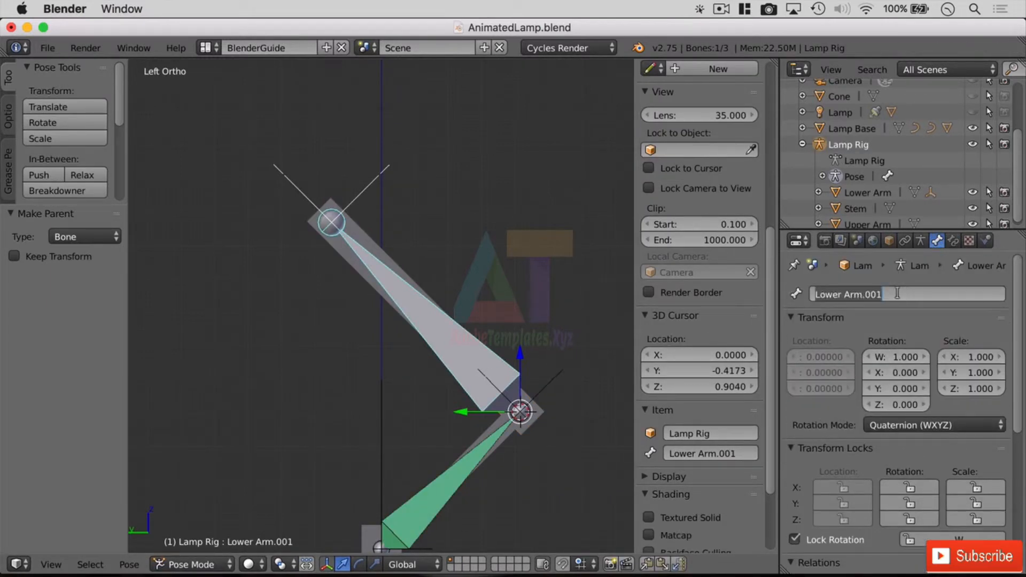
text(U)
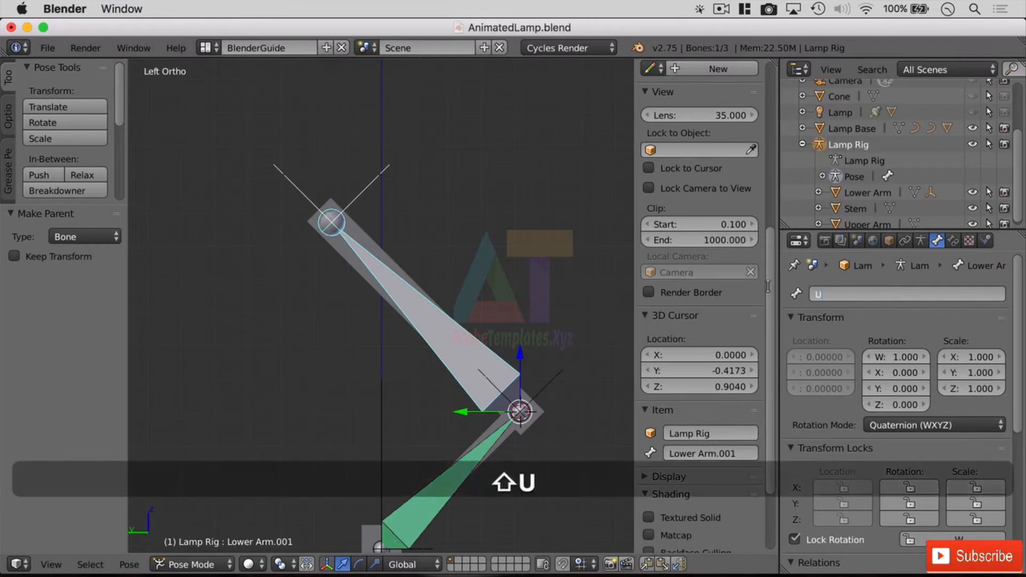
text(pper Arm)
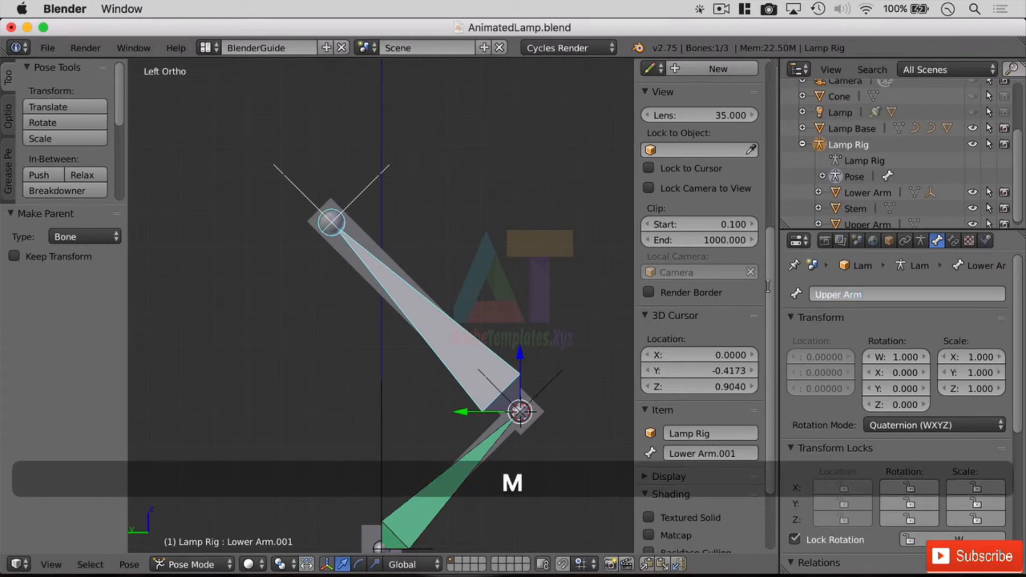
key(Return)
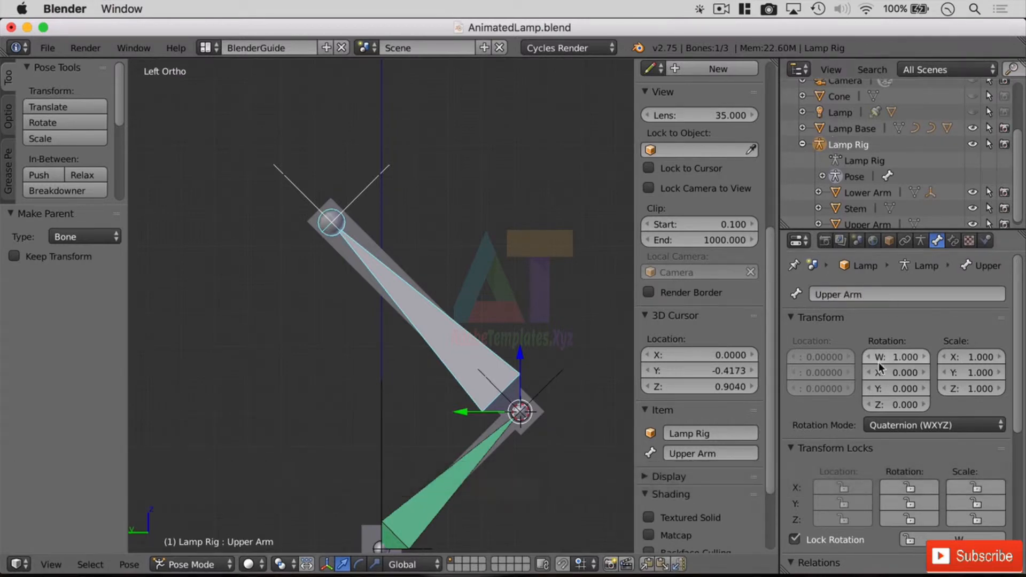
Turn off Deform for the Upper Arm and Lower Arm bones, leaving the Upper Arm bone selected
scroll(922, 384, down, 8)
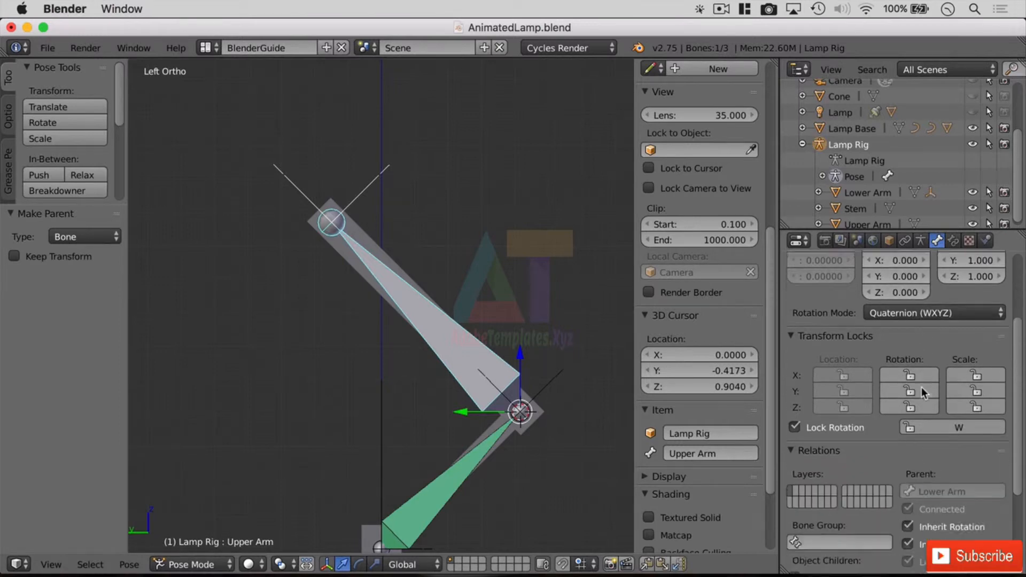
scroll(917, 393, down, 1)
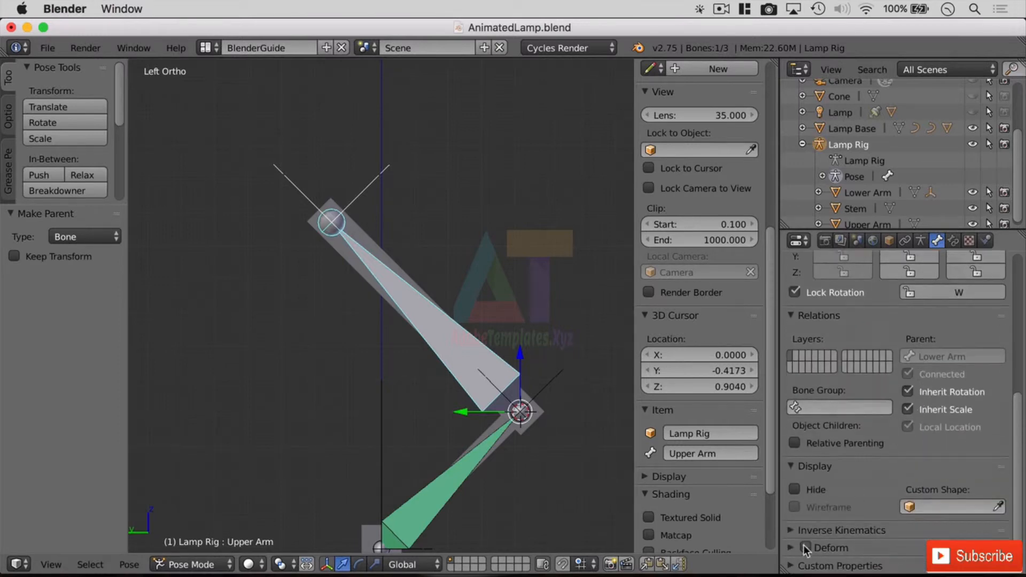
right_click(454, 486)
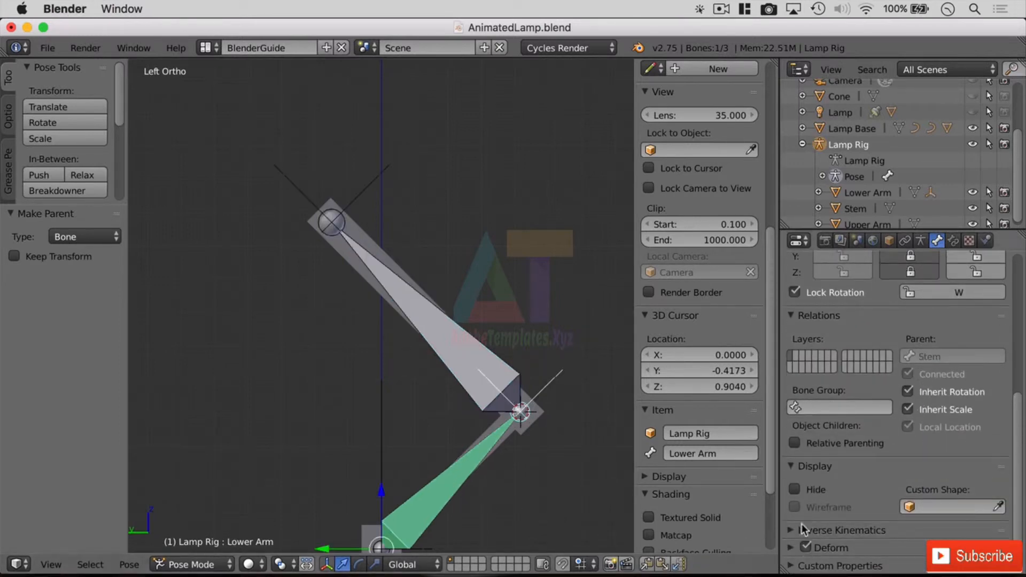
click(817, 546)
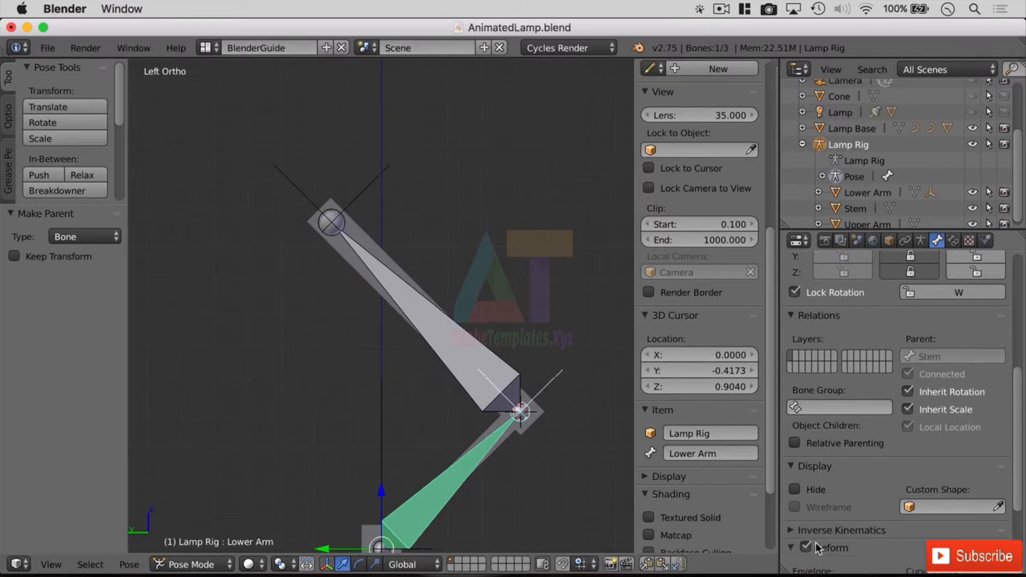
click(806, 546)
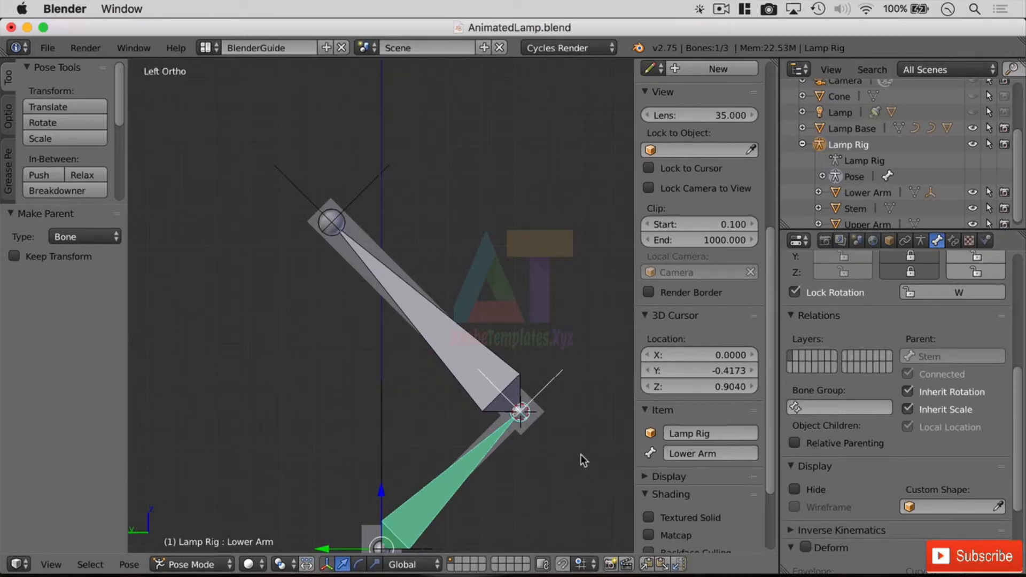
right_click(430, 310)
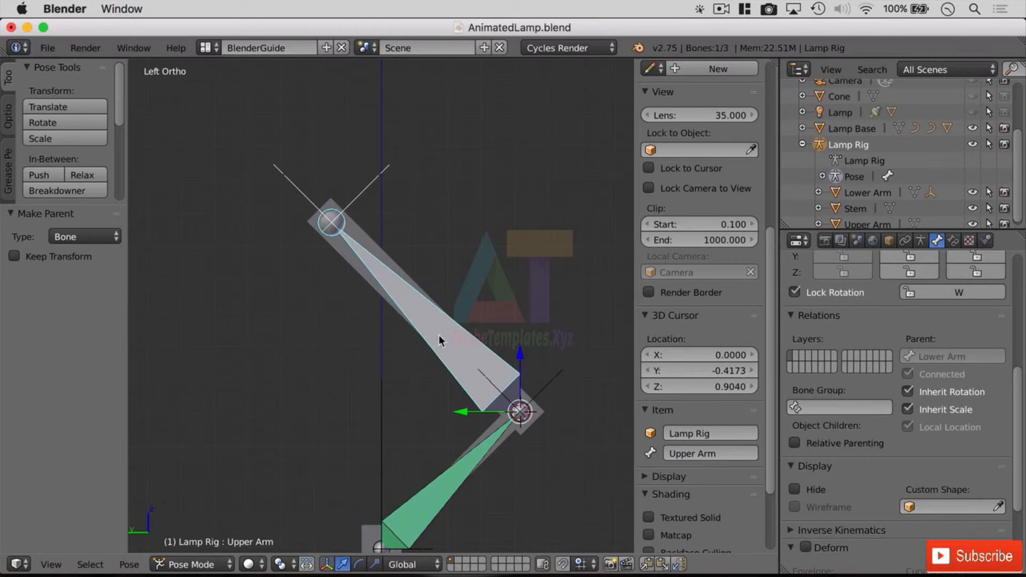
Lock the Upper Arm bone's Y and Z rotation so it can only bend around X
scroll(522, 289, down, 2)
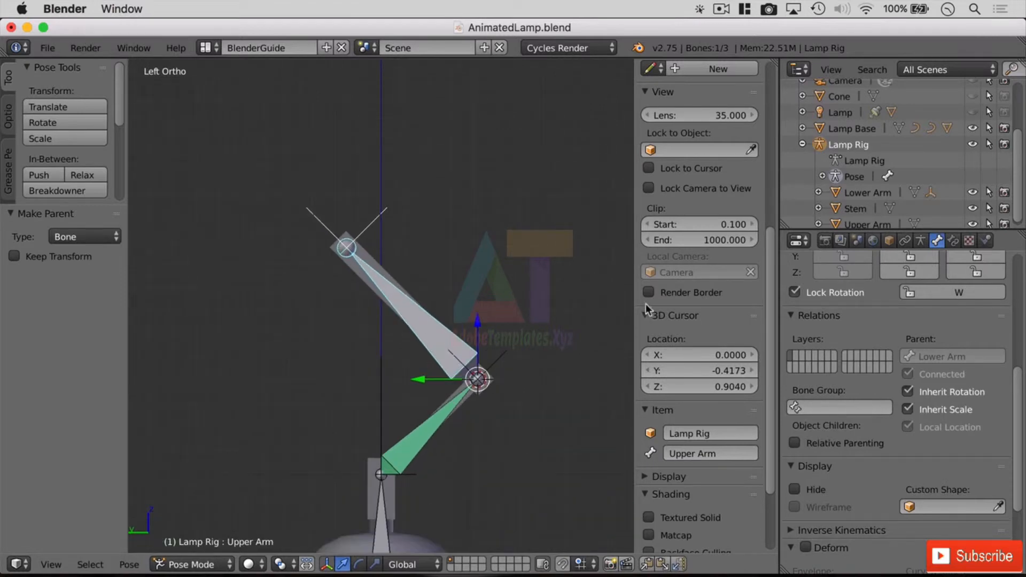
middle_drag(554, 237, 477, 227)
scroll(775, 271, up, 1)
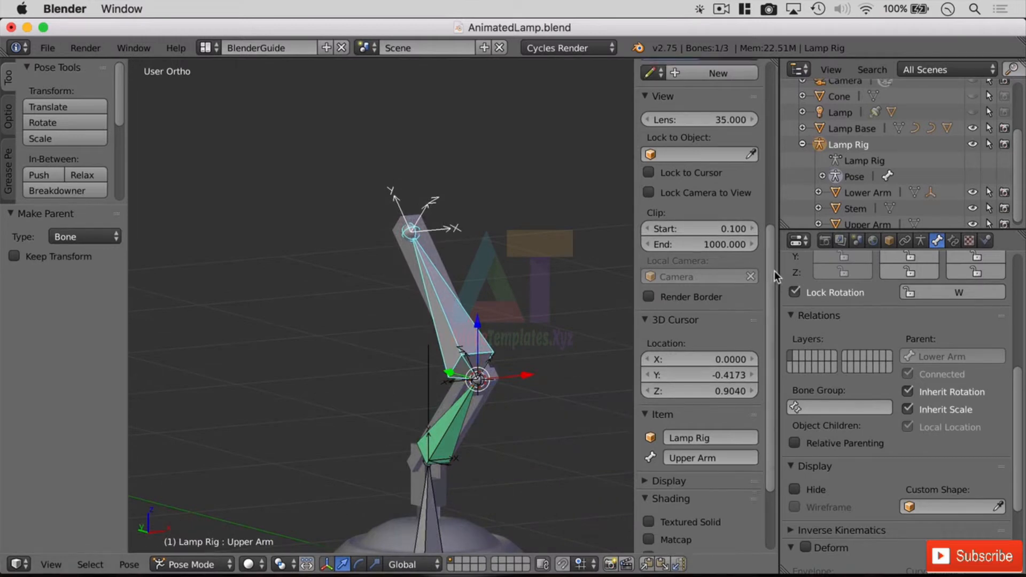
scroll(775, 271, up, 10)
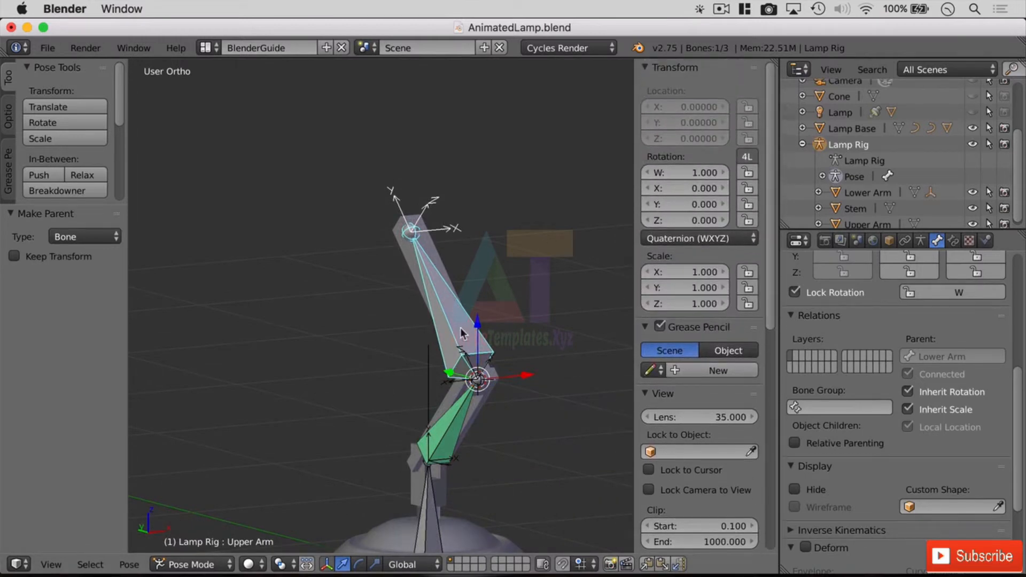
click(748, 219)
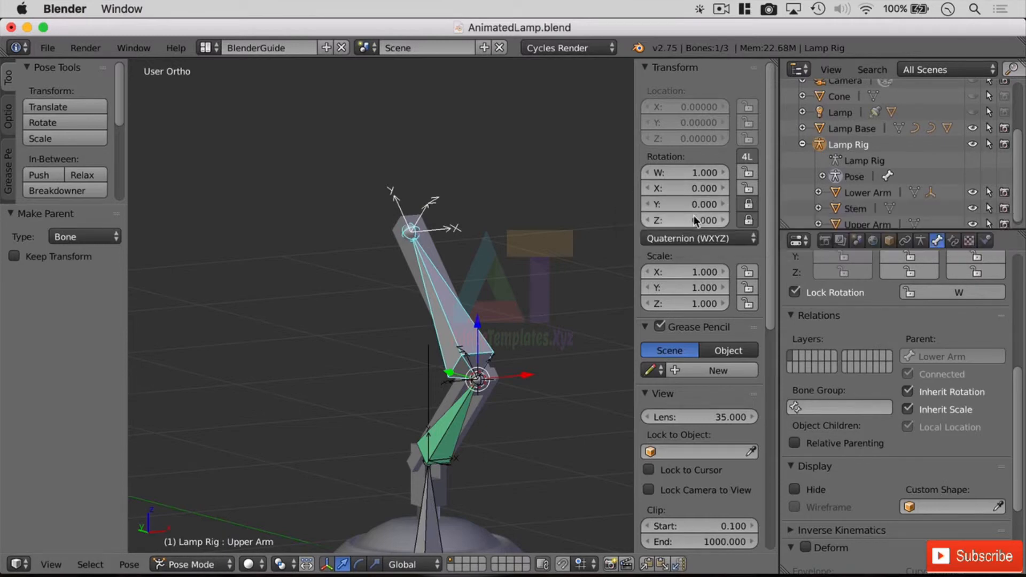
Add a Limit Rotation constraint to the Upper Arm bone, convert it to Local Space and enable Limit X
click(954, 242)
click(866, 295)
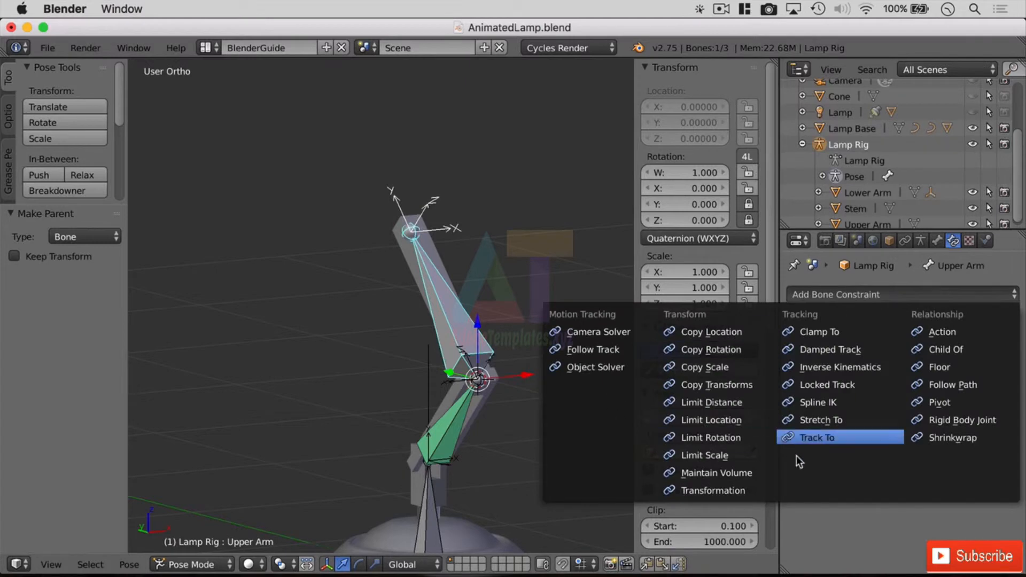
click(716, 438)
click(983, 431)
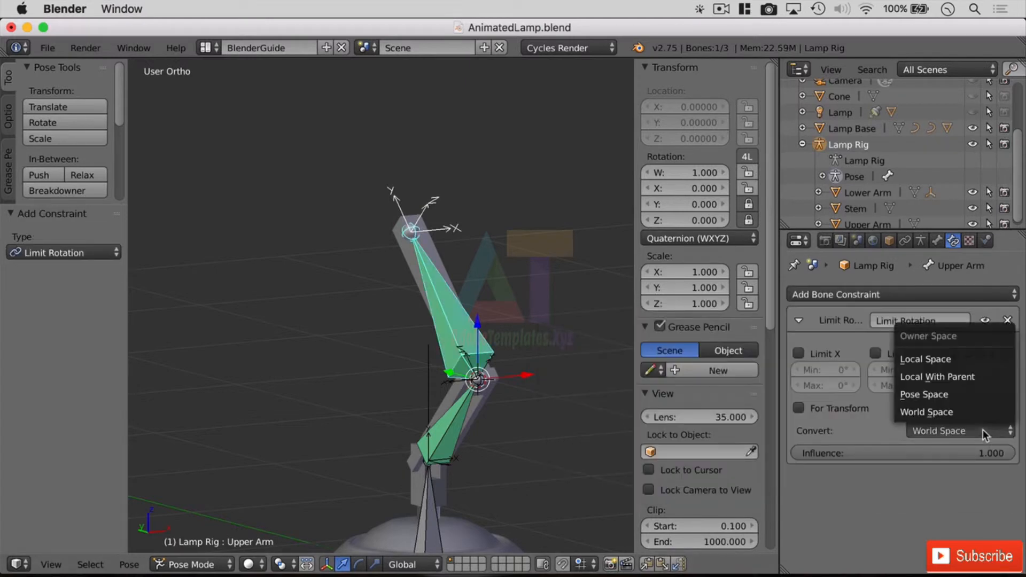
click(948, 358)
click(817, 353)
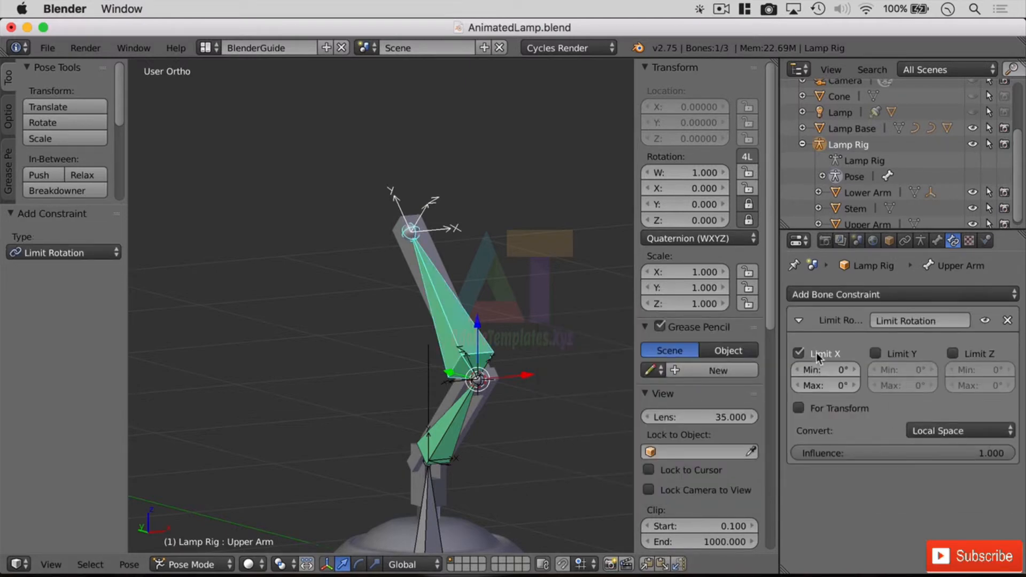
Test the X limit by trial-rotating the Upper Arm bone, and cancel the rotation
middle_drag(514, 375, 560, 351)
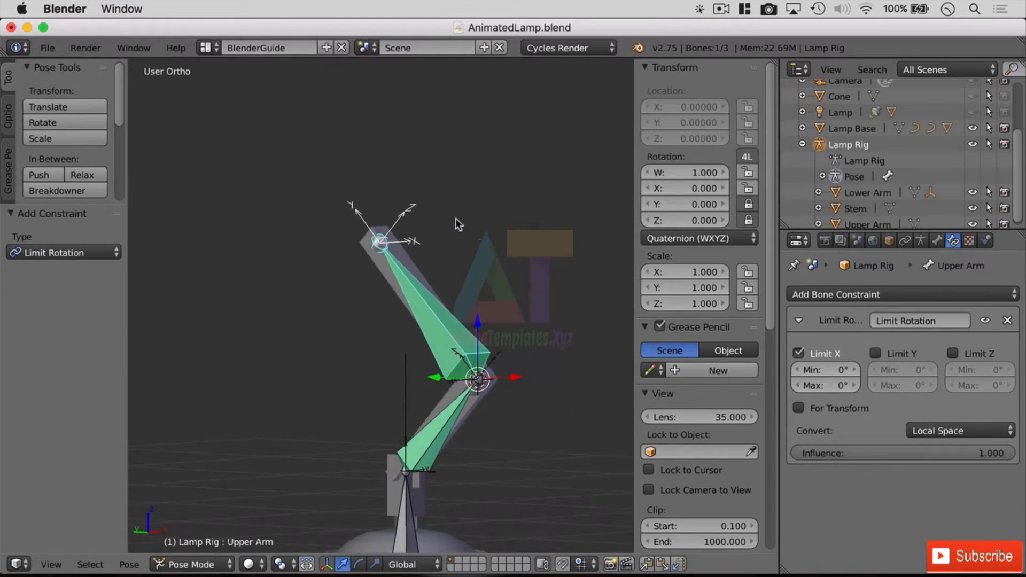
key(r)
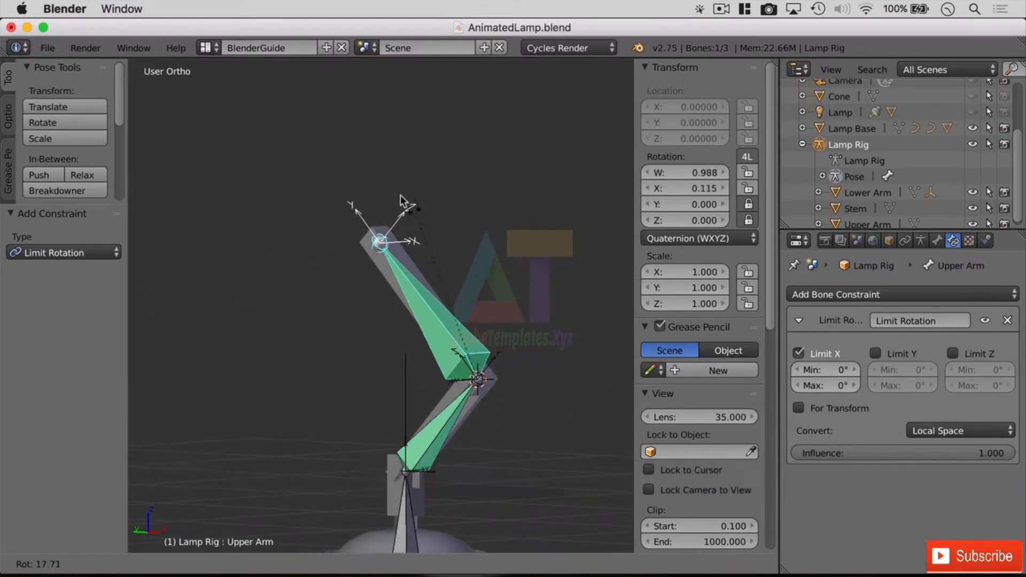
key(Escape)
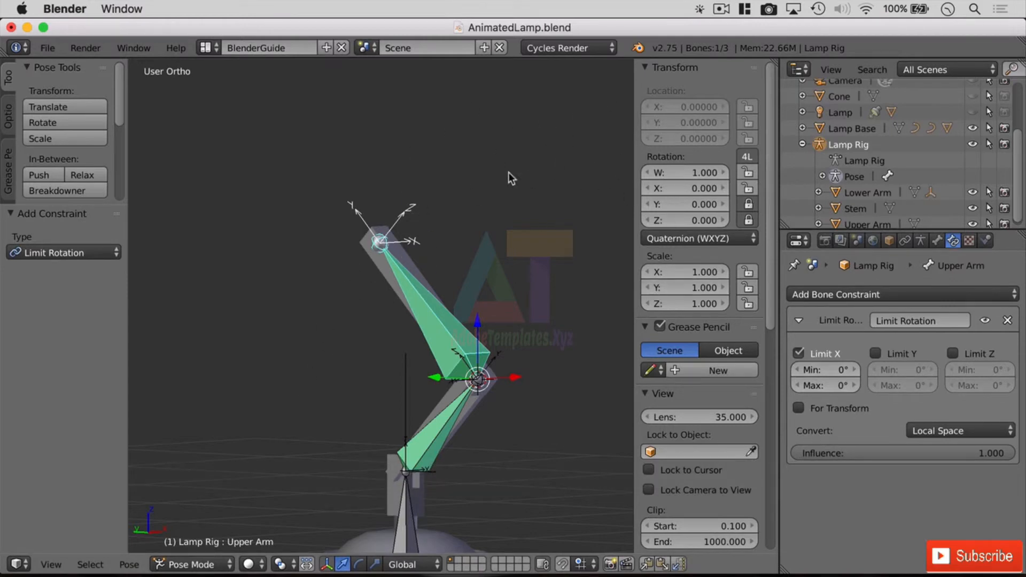
Set the Limit Rotation constraint's X range on the Upper Arm bone to a minimum of -30° and a maximum of 90°
click(839, 371)
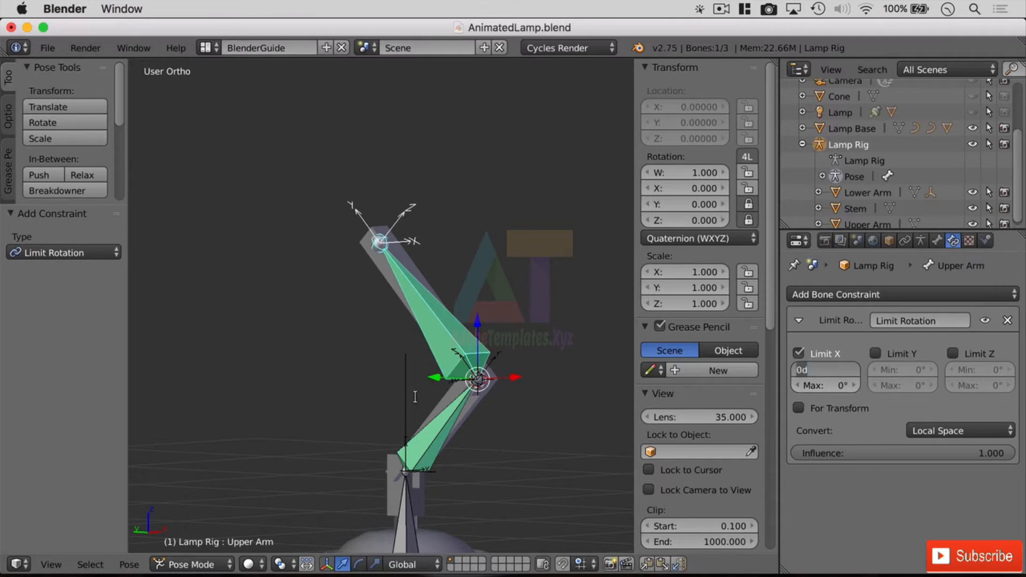
text(-30)
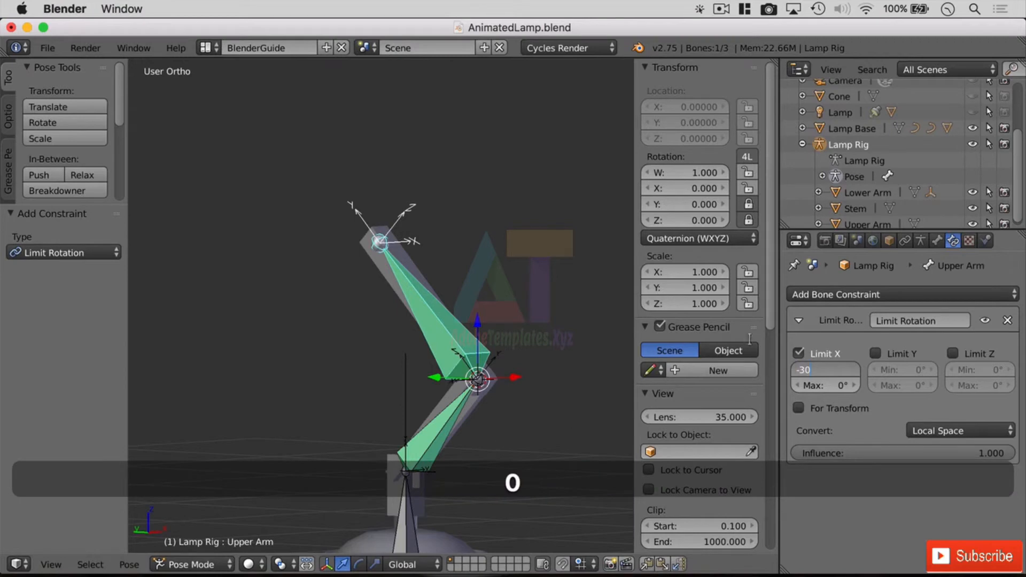
click(838, 386)
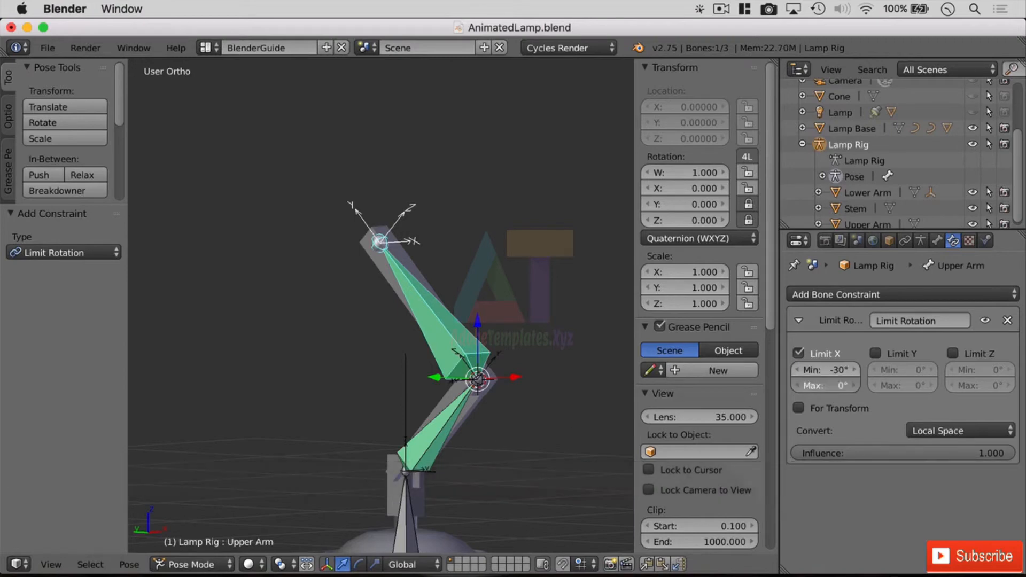
text(90)
key(Return)
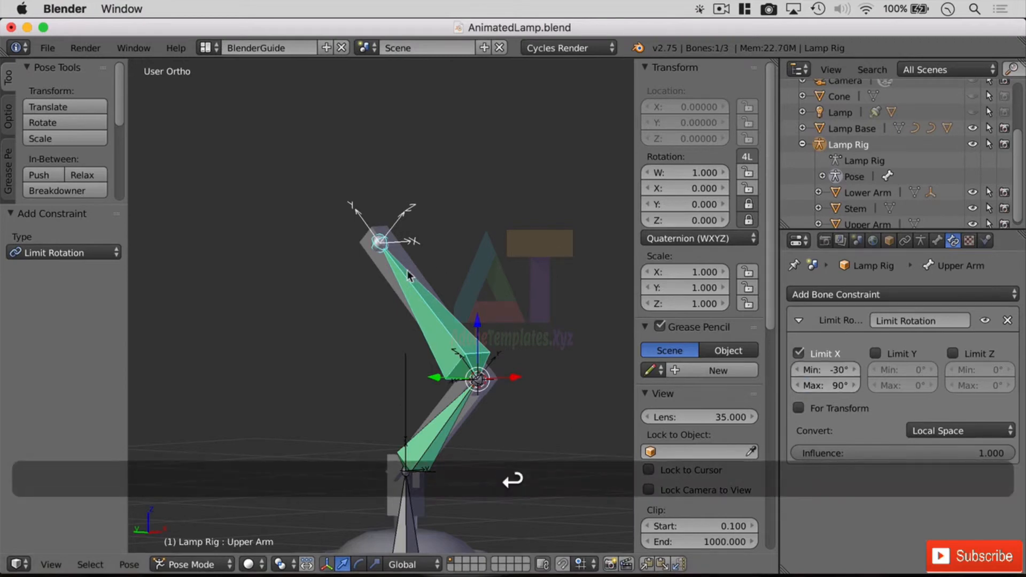
Test the Upper Arm bone's limited swing by rotating it by about -11°
key(r)
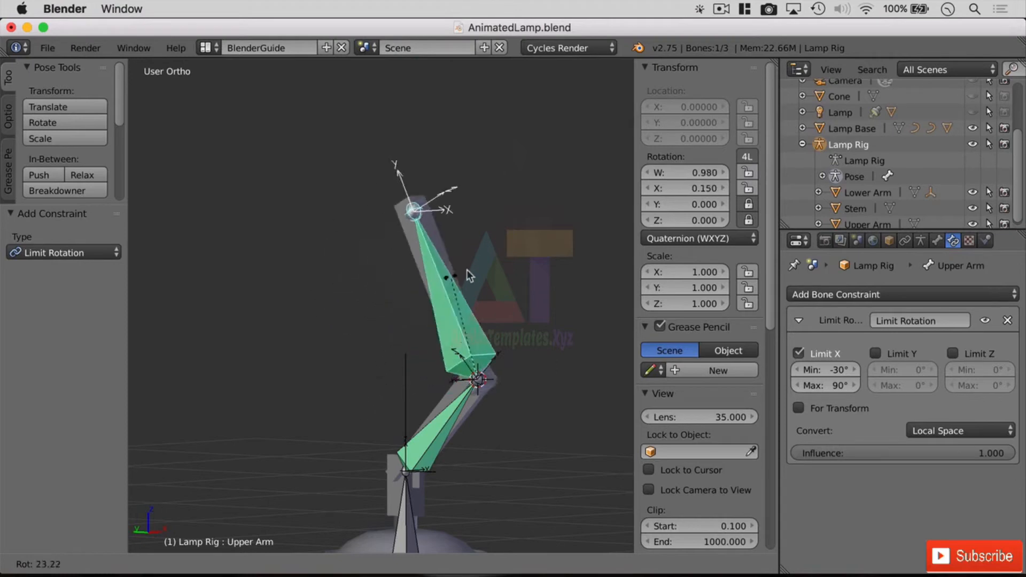
click(442, 332)
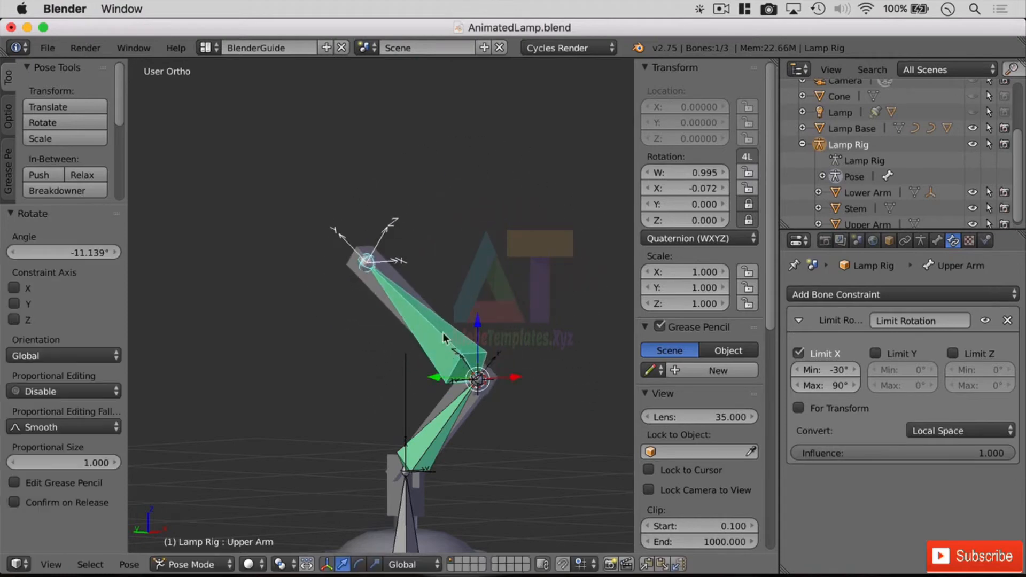
click(842, 370)
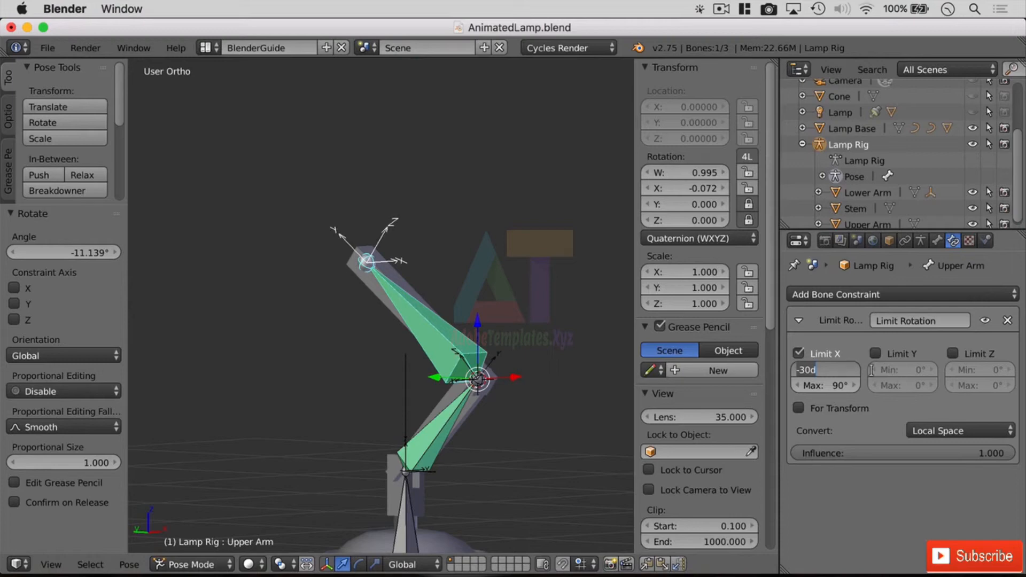
key(Return)
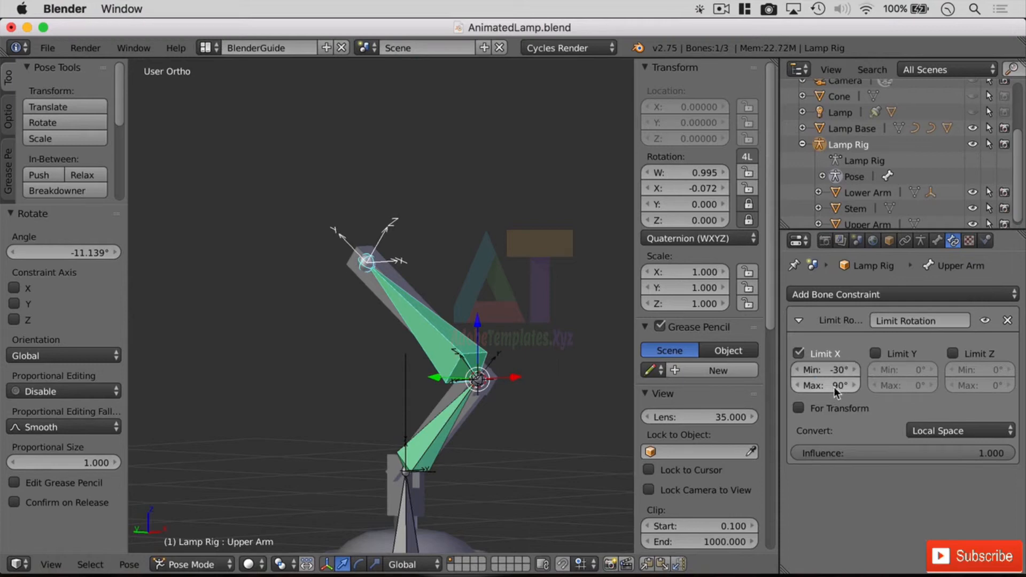
Widen the Upper Arm bone's X rotation limits to a maximum of 120° and a minimum of -45°
click(834, 387)
text(120)
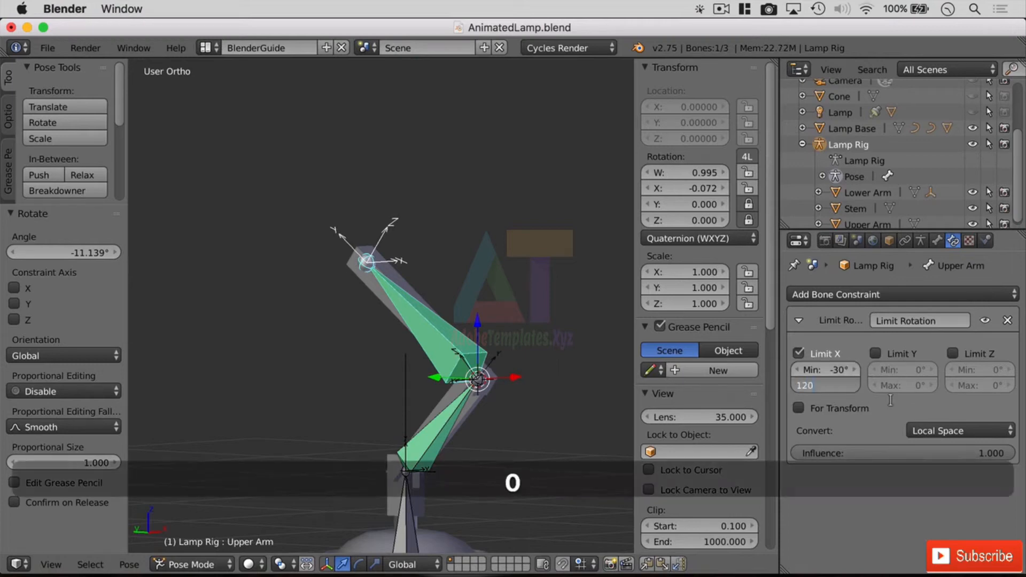
key(Return)
click(829, 370)
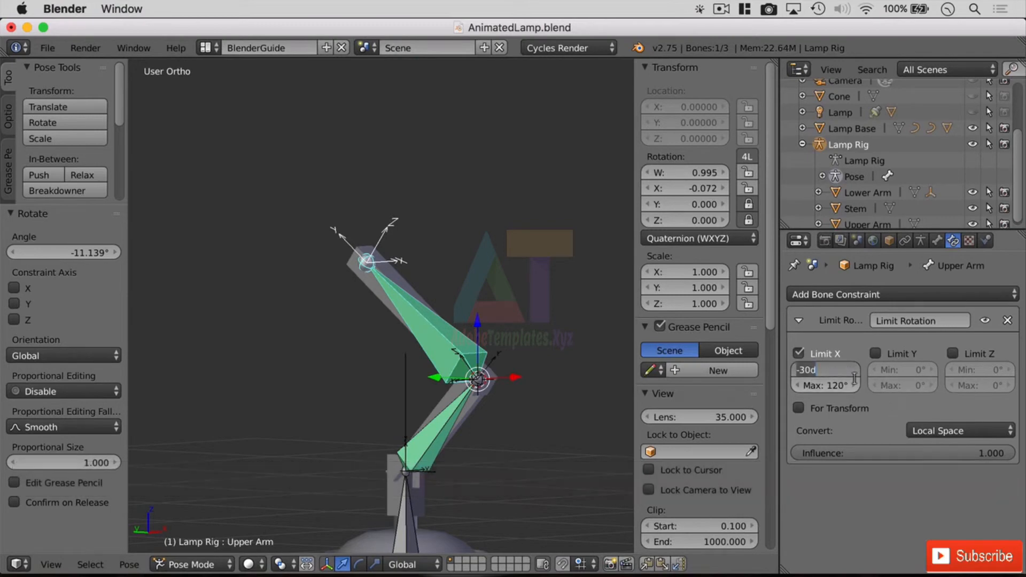
text(-45)
key(Return)
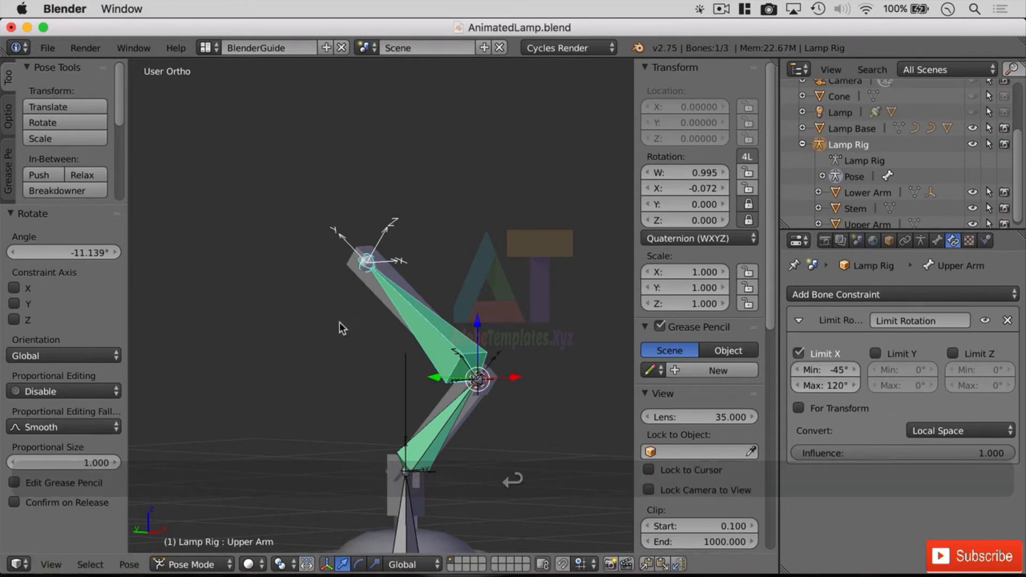
Test the widened X limits in the left side view by rotating the Upper Arm bone by about -47°
click(51, 565)
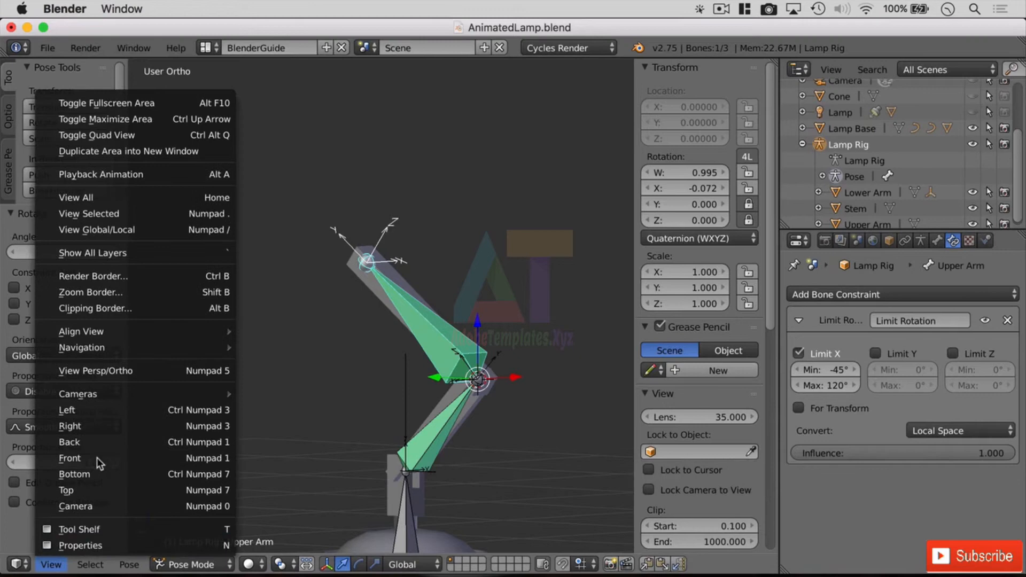
click(138, 410)
key(r)
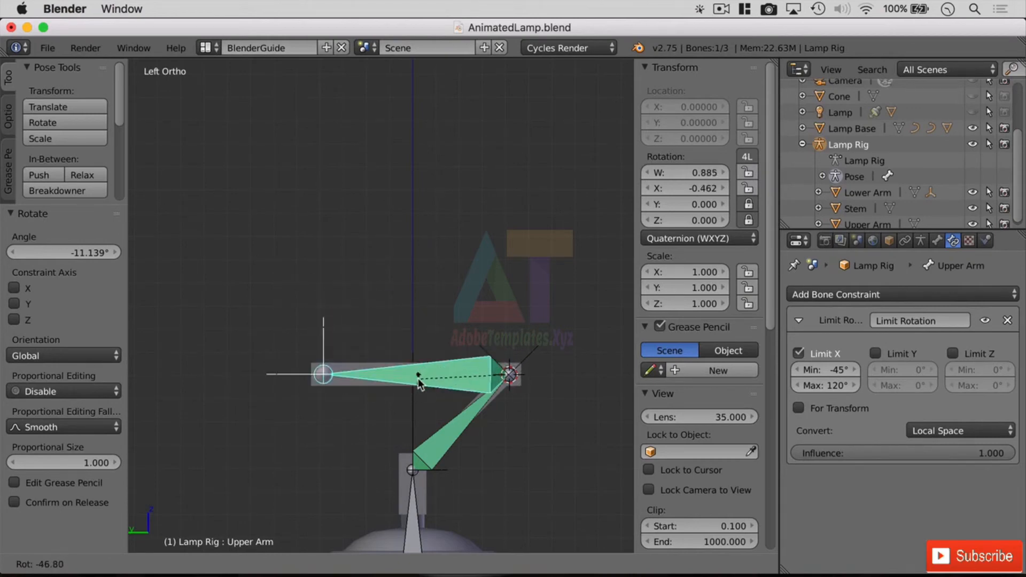
click(418, 379)
Add the Lower Arm and Stem bones to the selection and trial-rotate all three bones by about 102°
middle_drag(418, 379, 381, 366)
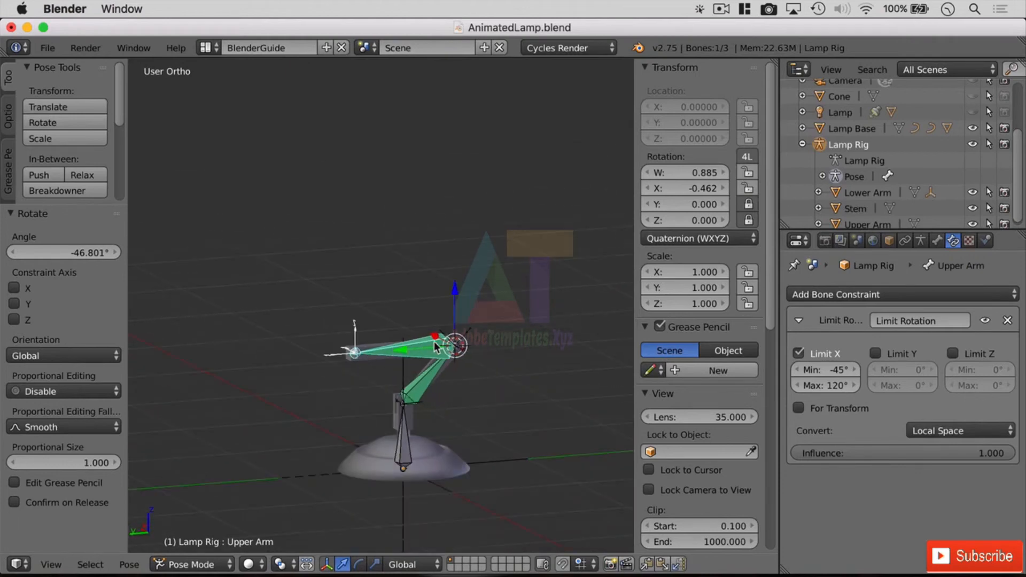
shift+right_click(422, 396)
shift+right_click(408, 441)
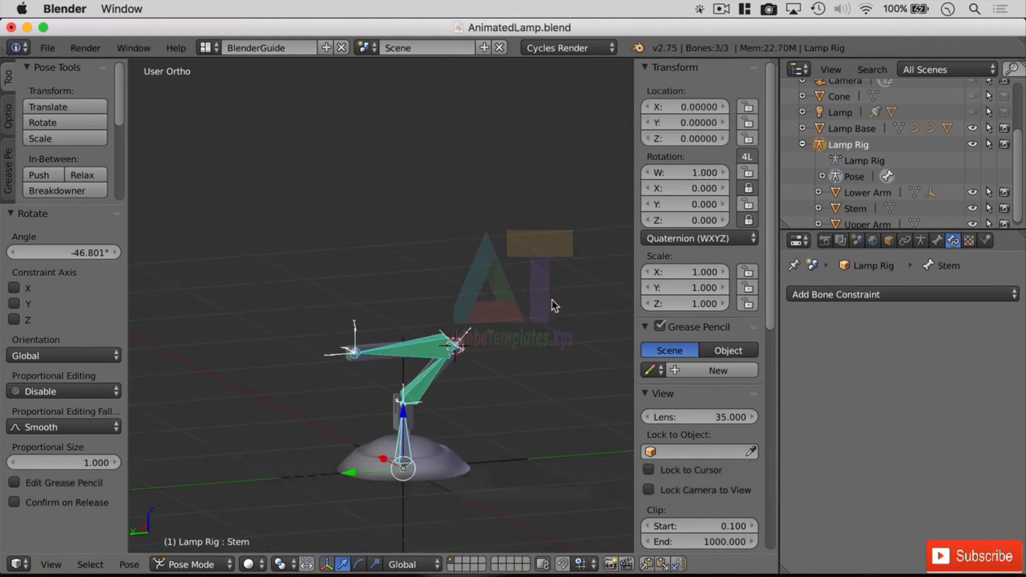
key(r)
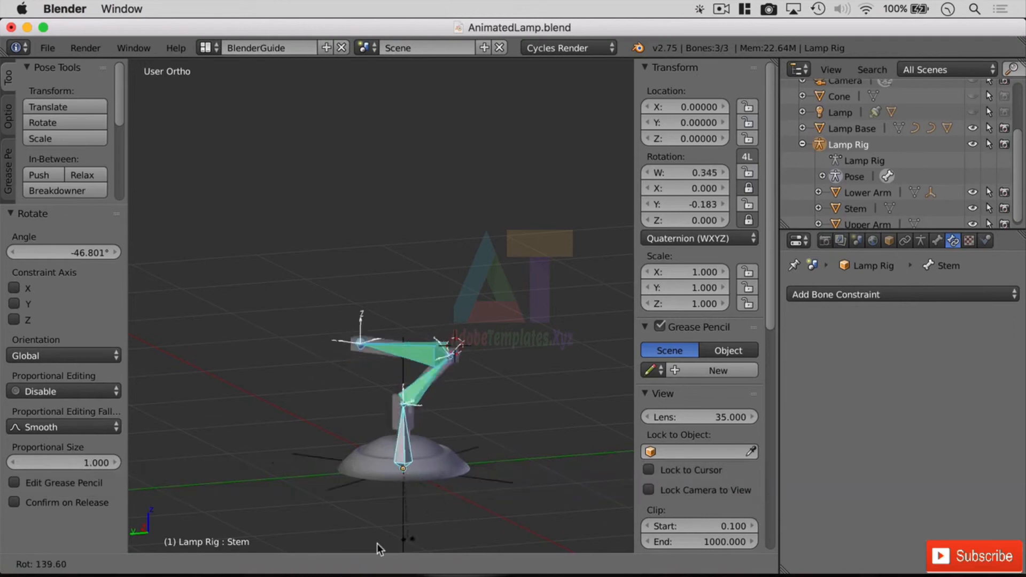
click(425, 490)
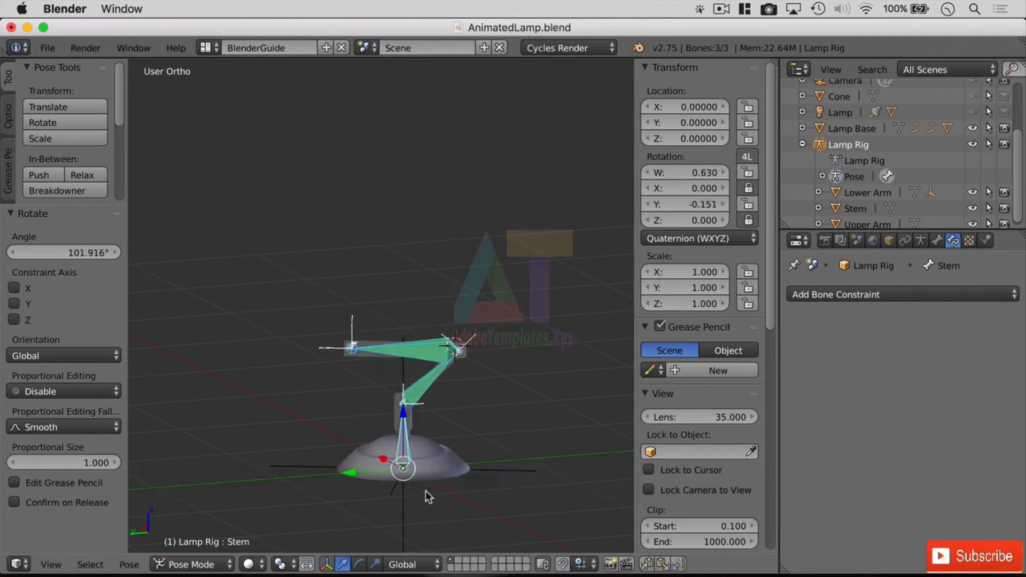
Trial-rotate the Lower Arm bone on its own, and rotate the Upper Arm bone by about 50°
right_click(436, 381)
key(r)
click(475, 376)
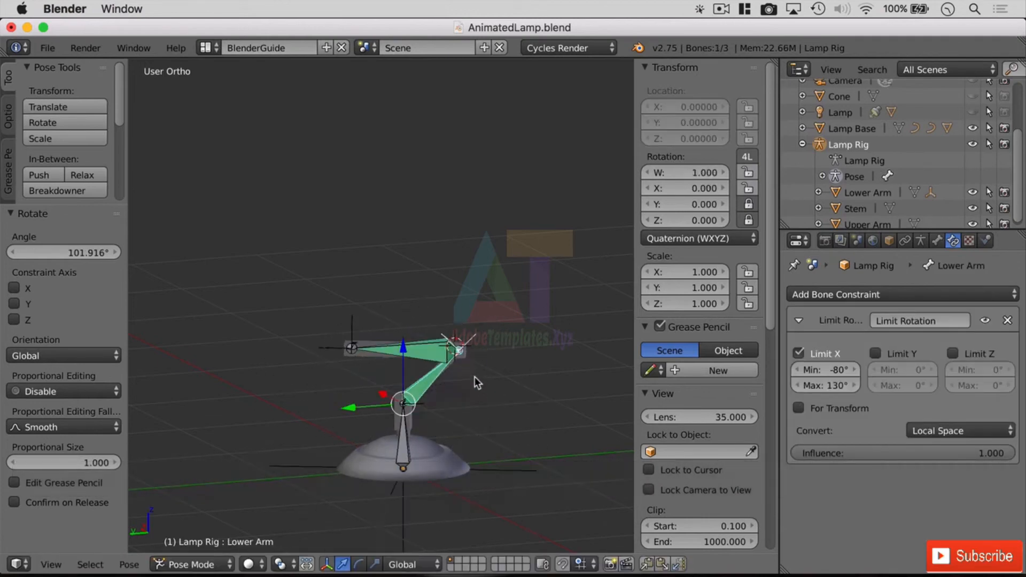
right_click(425, 349)
key(r)
click(470, 240)
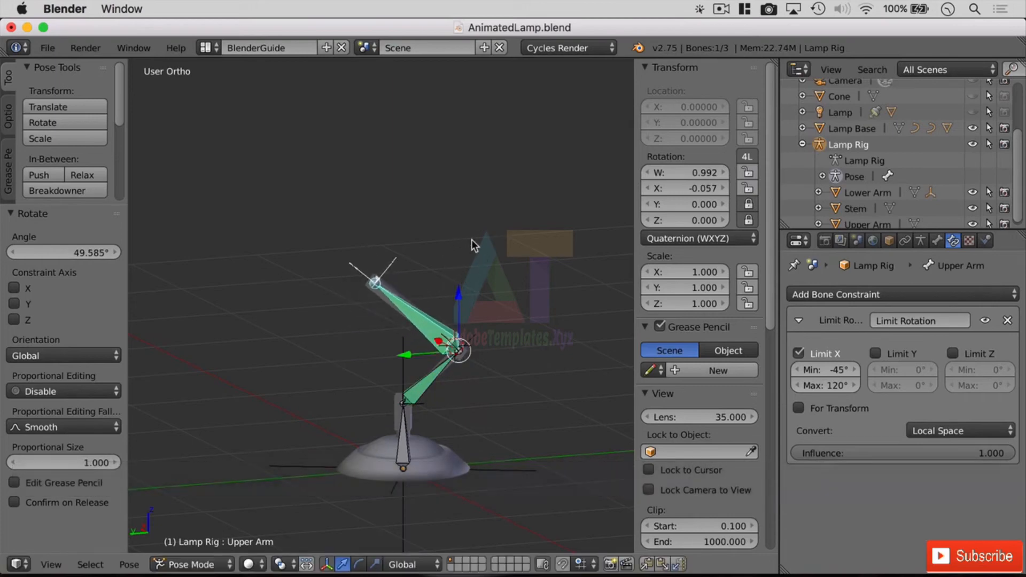
Select all bones of the lamp rig and clear their pose rotation
key(alt+r)
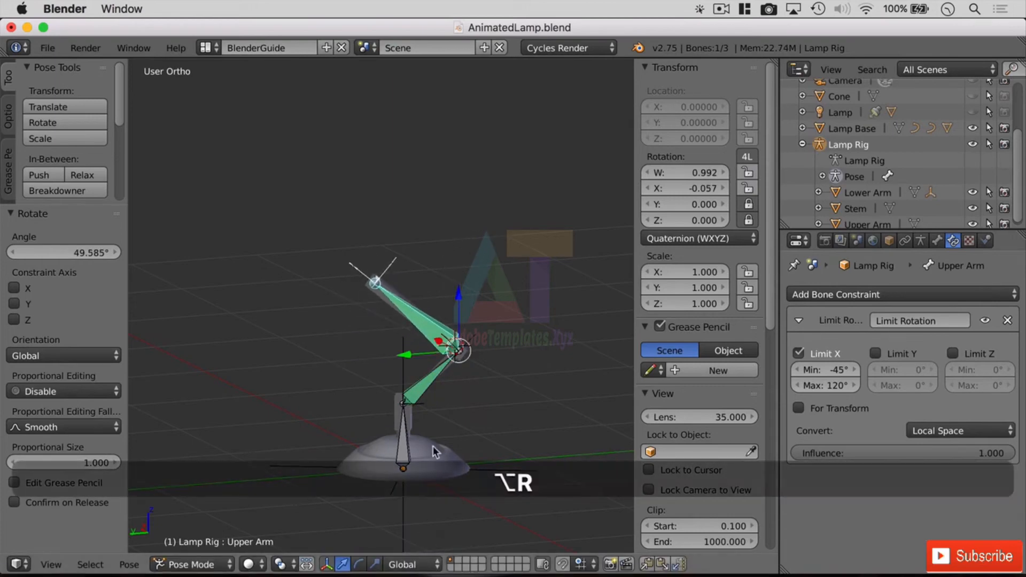
key(a)
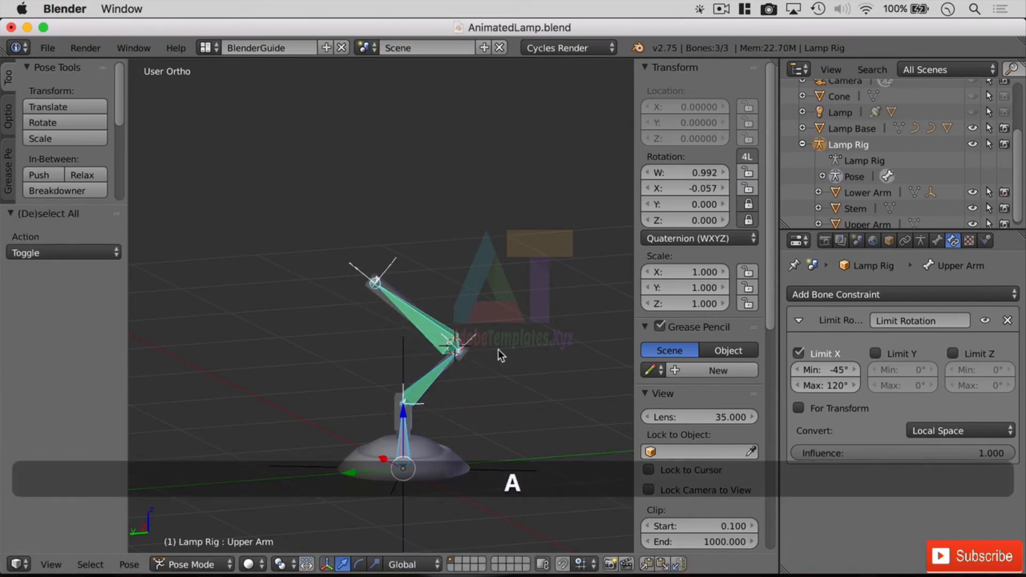
key(alt+r)
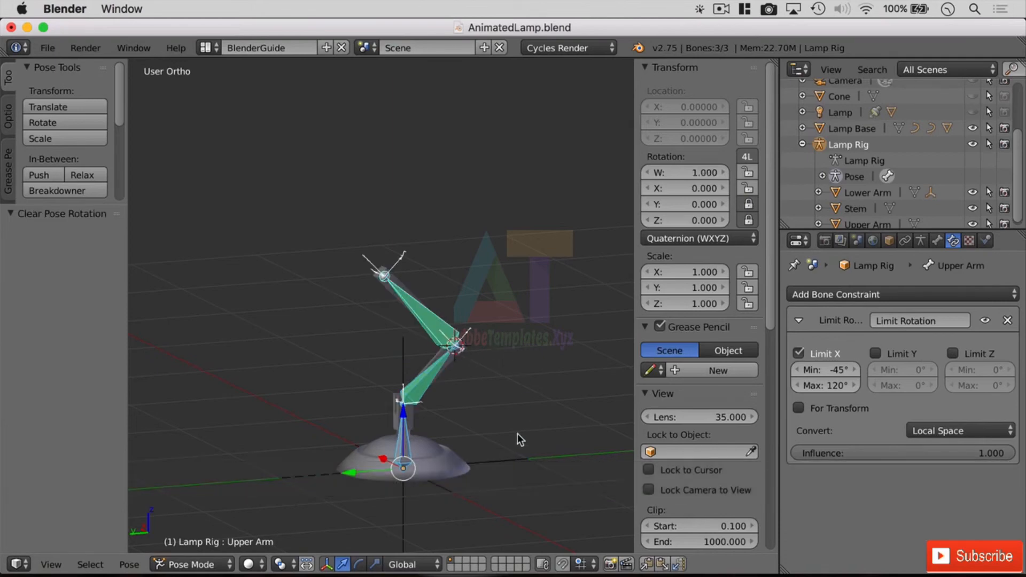